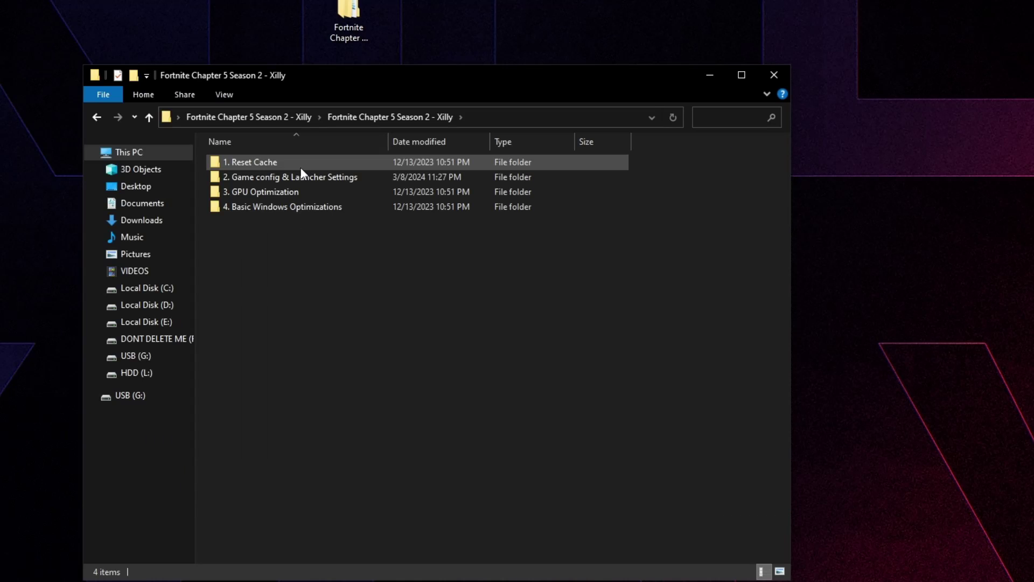
Step: Delete the FortniteGame cache folder in AppData Local, reached through the Reset Cache shortcut
double_click(349, 194)
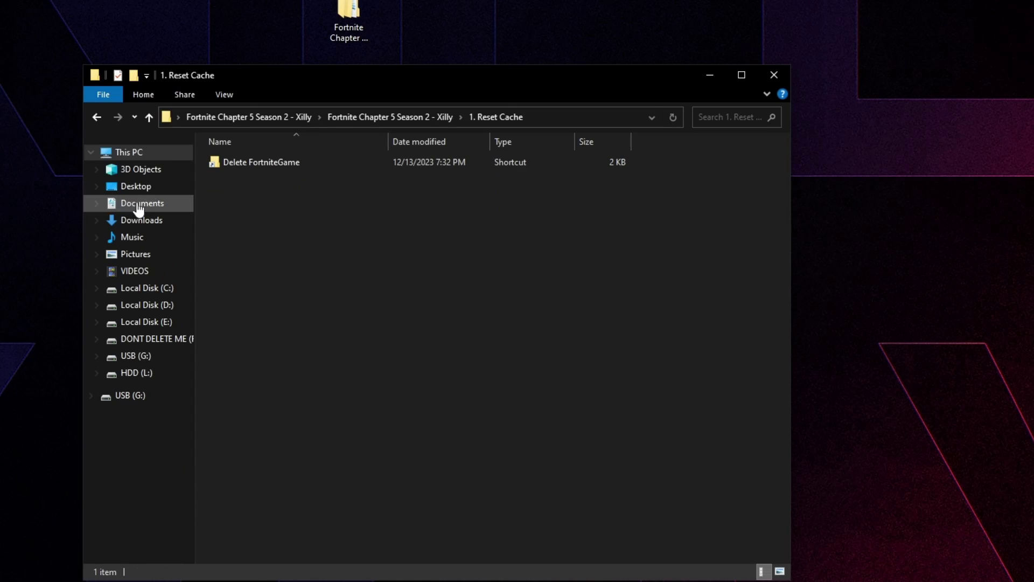
double_click(231, 164)
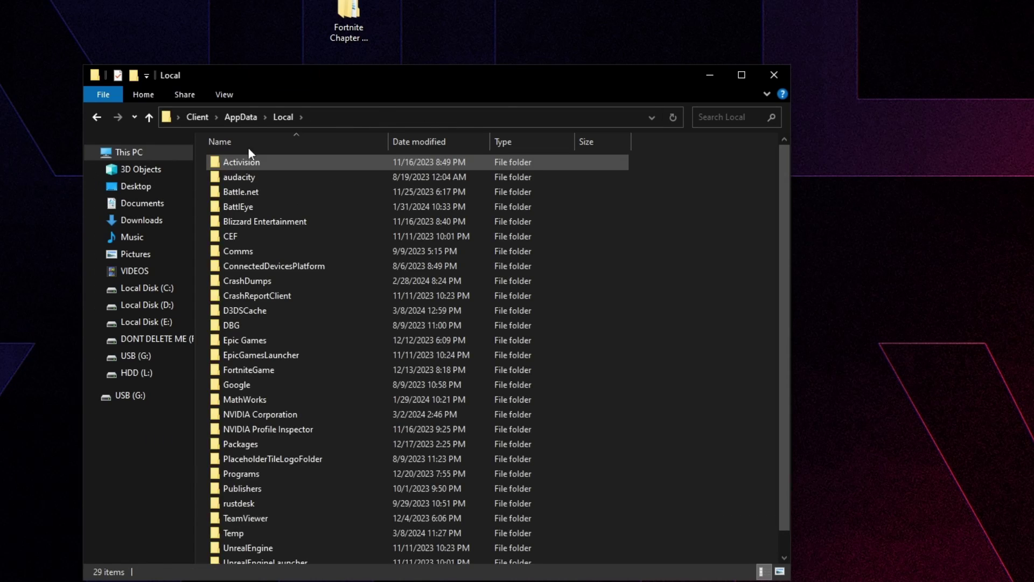
left_click_drag(292, 81, 358, 34)
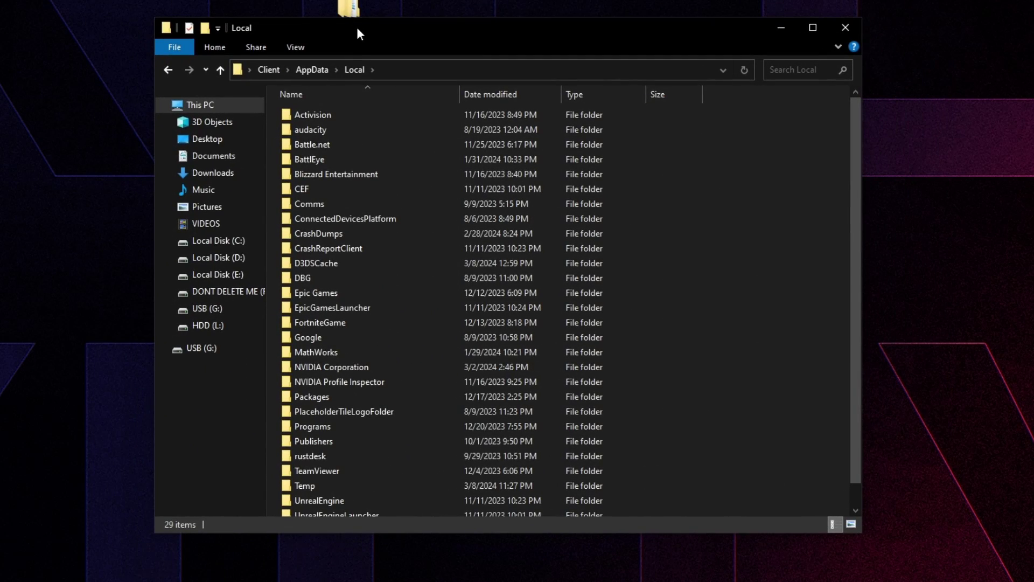
left_click(350, 320)
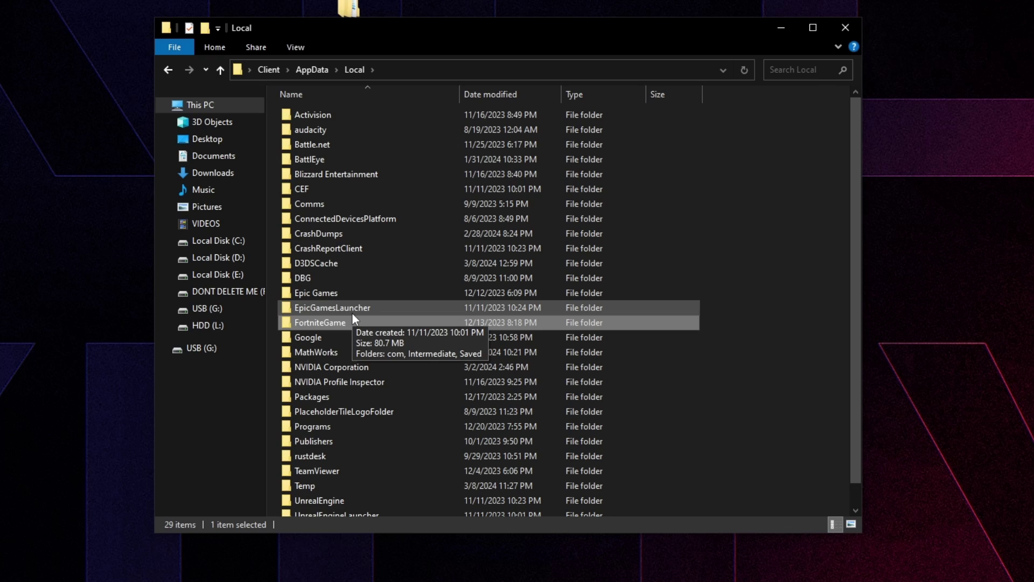
left_click(353, 318)
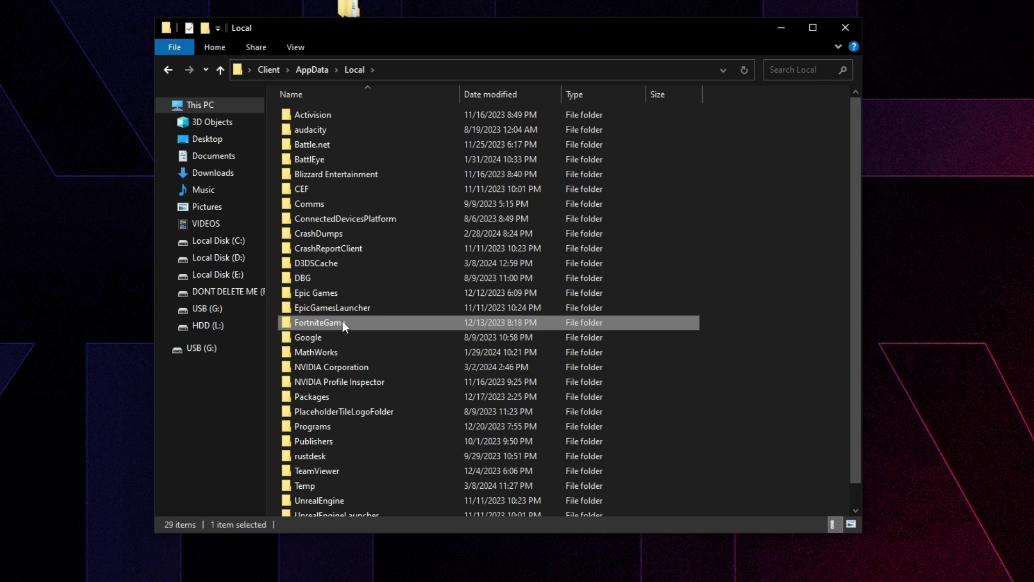
right_click(329, 322)
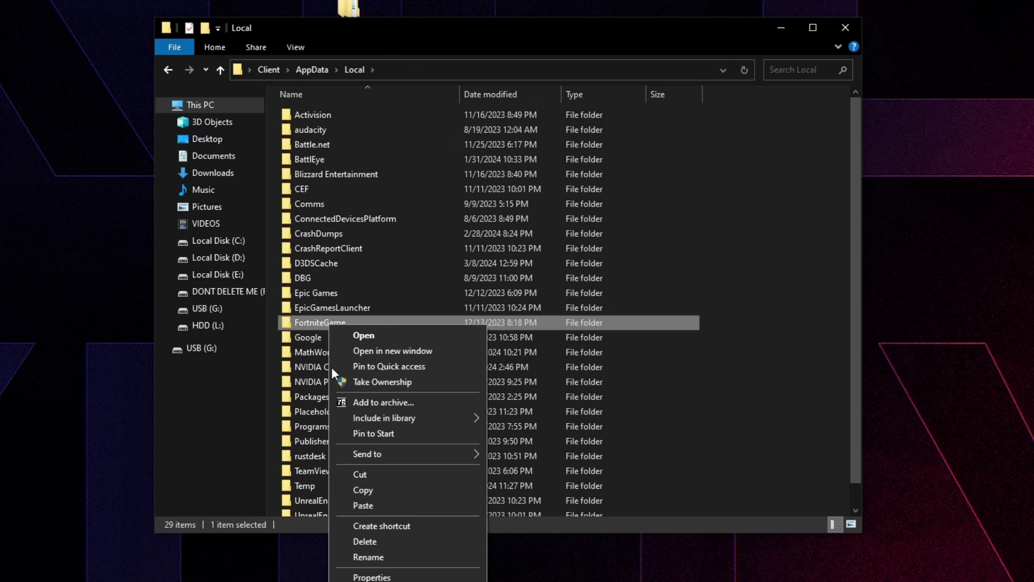
left_click(359, 541)
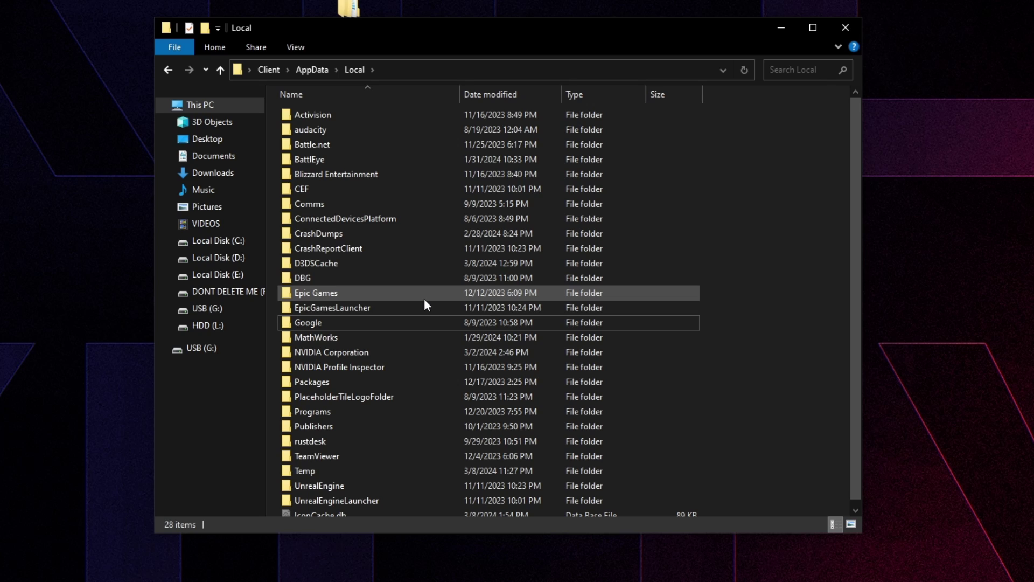
Step: Launch the Epic Games Launcher from the '2. Game config & Launcher Settings' folder
left_click(168, 69)
left_click(168, 70)
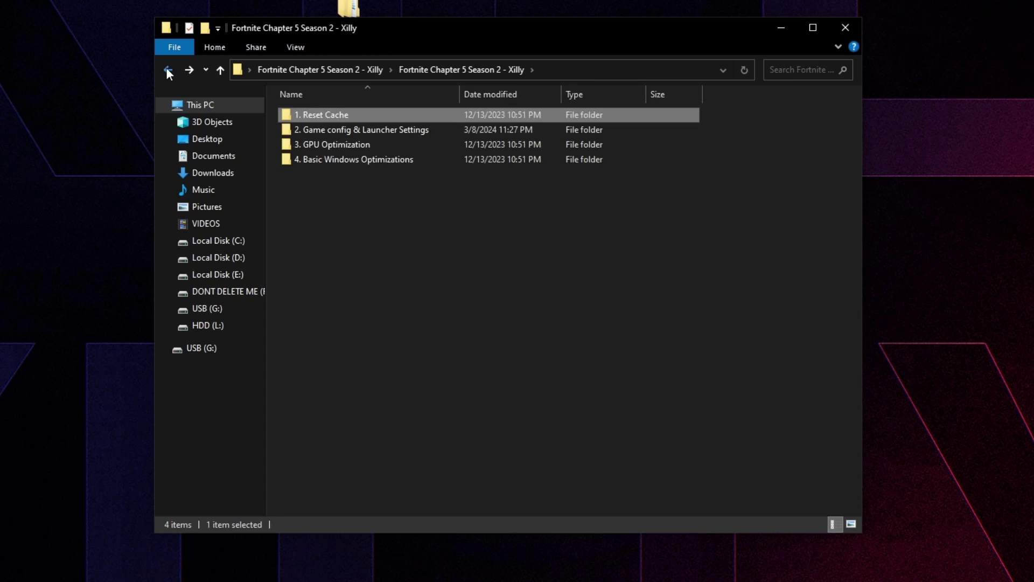
double_click(357, 129)
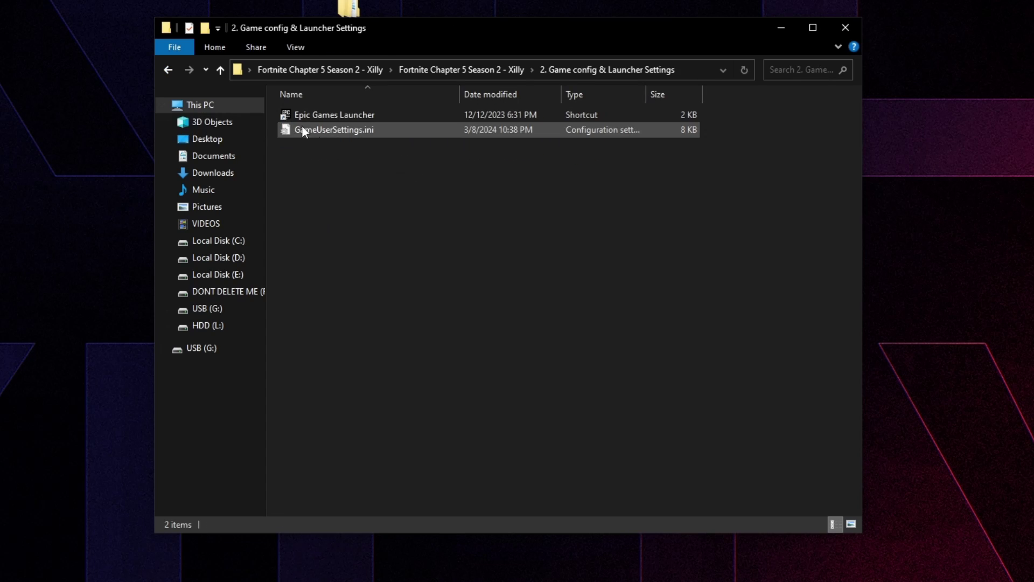
double_click(340, 115)
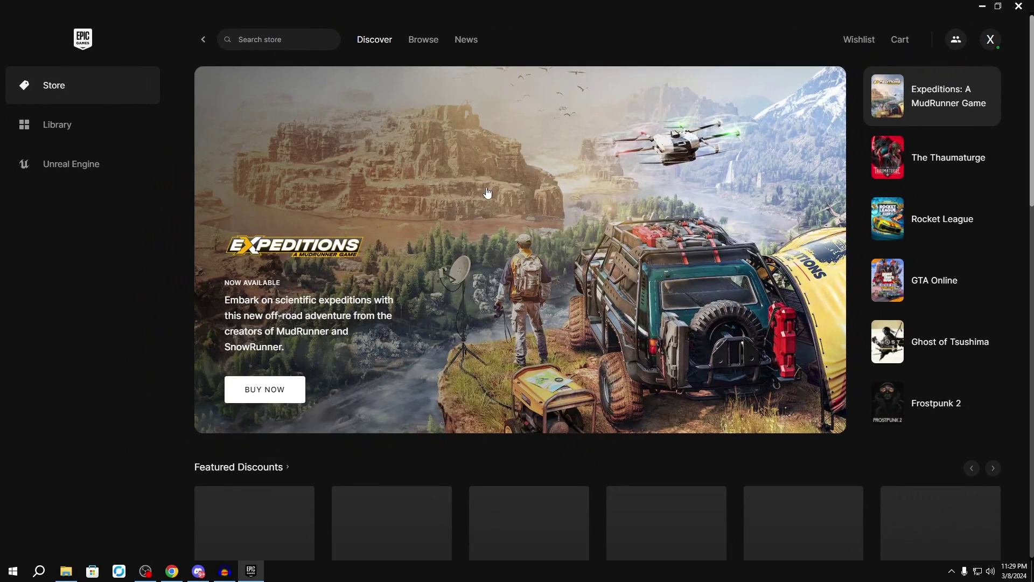
Step: Apply Fortnite's installation options from its Library entry
left_click(69, 122)
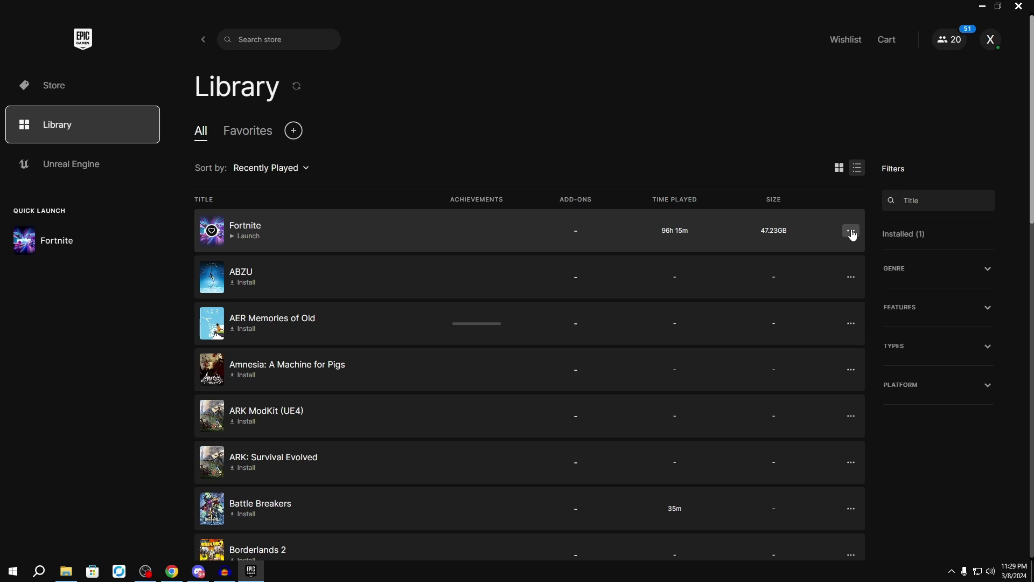
left_click(850, 232)
left_click(728, 359)
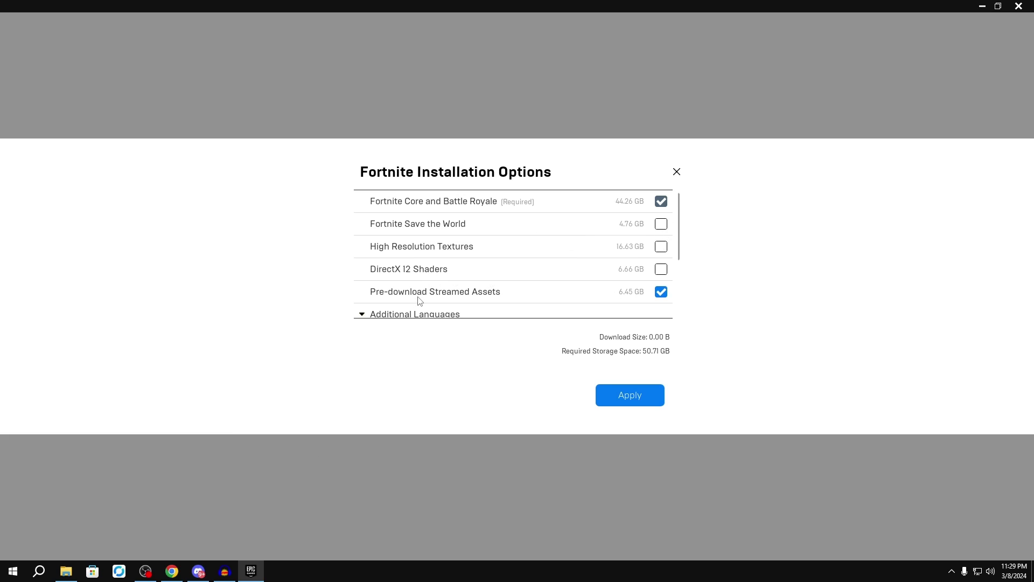
left_click(634, 403)
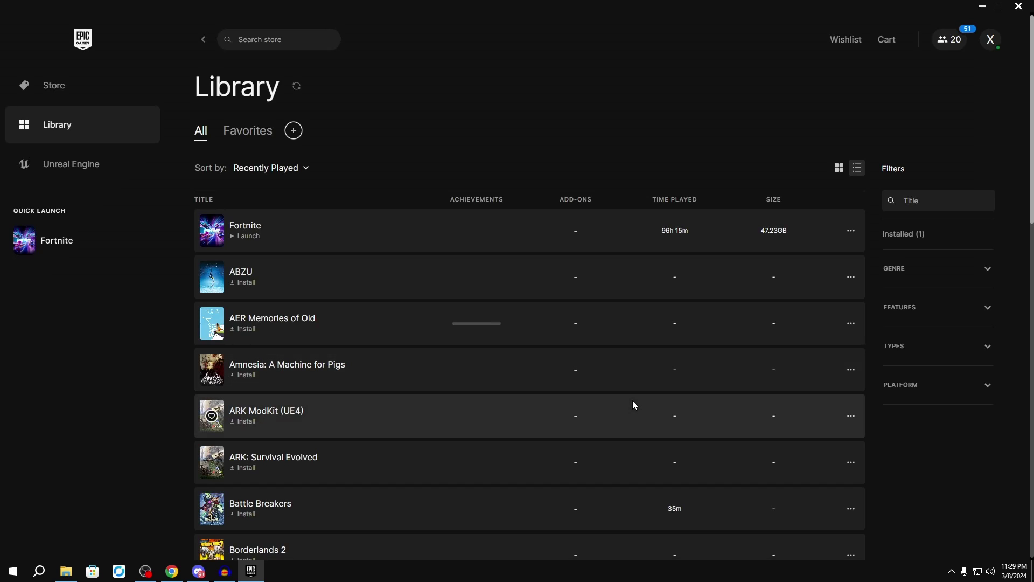
Step: Leave Fortnite's Additional Command Line Arguments unchecked in launcher Settings and return to the Library
left_click(990, 39)
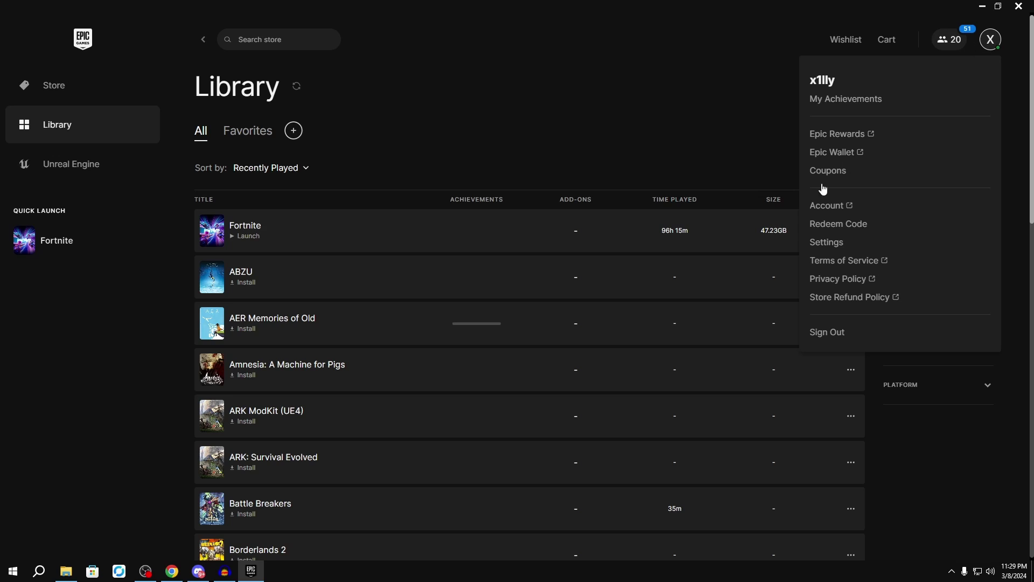
left_click(826, 242)
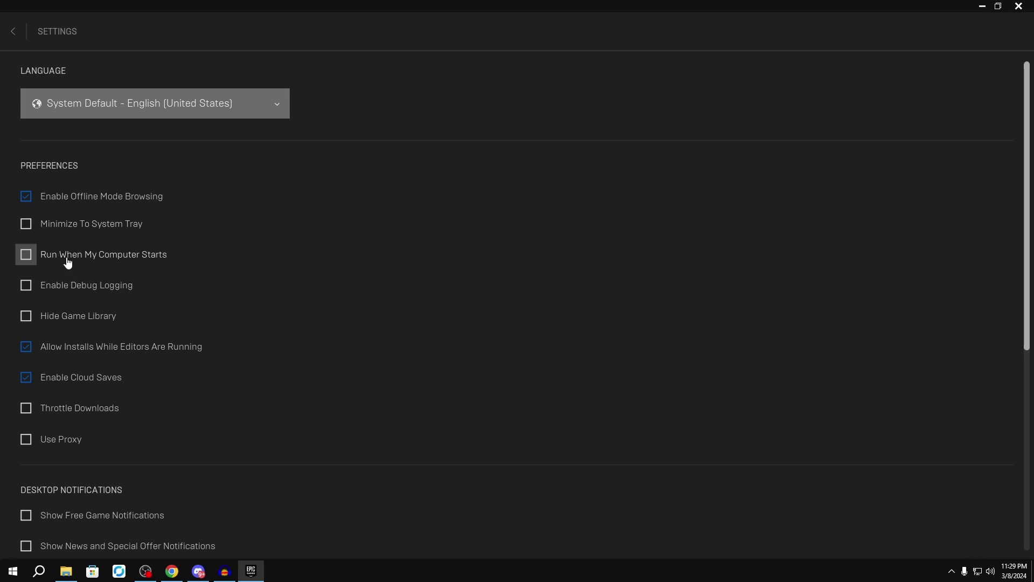
scroll(248, 337, "down", 3)
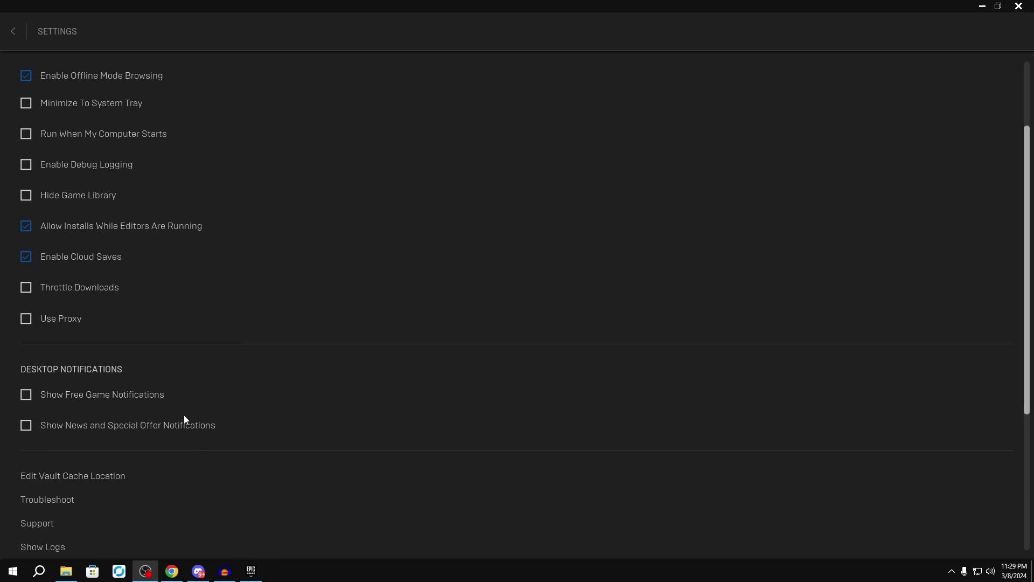
scroll(185, 419, "down", 7)
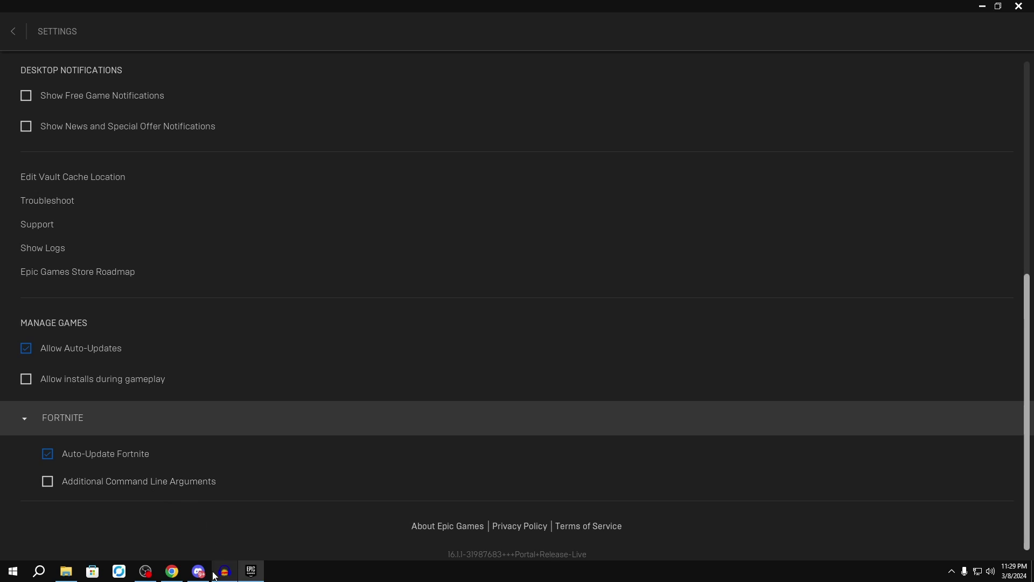
left_click(47, 481)
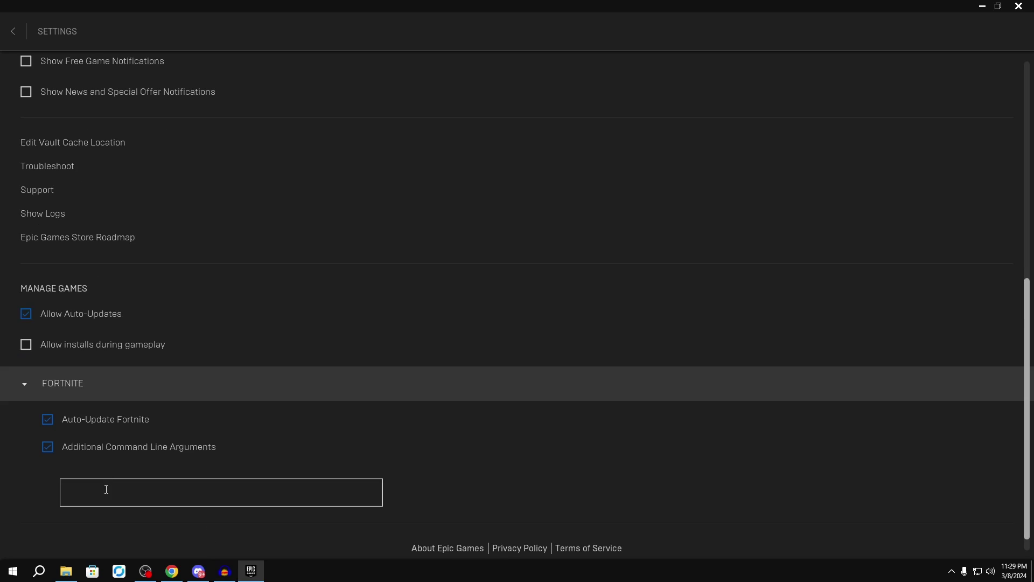
left_click(118, 448)
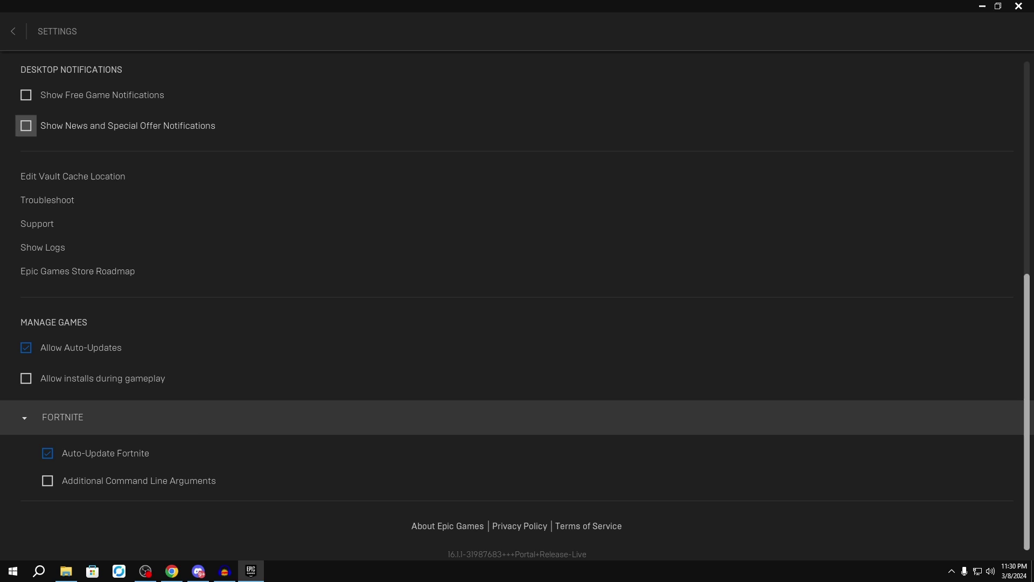
left_click(13, 31)
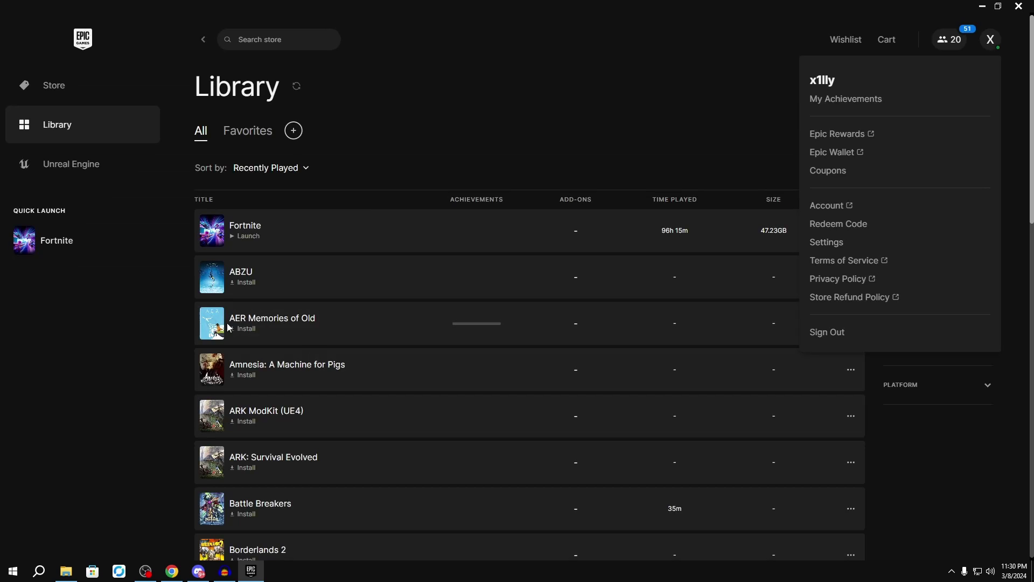
Step: Launch Fortnite from Quick Launch, then quit the game and switch away from it
left_click(106, 250)
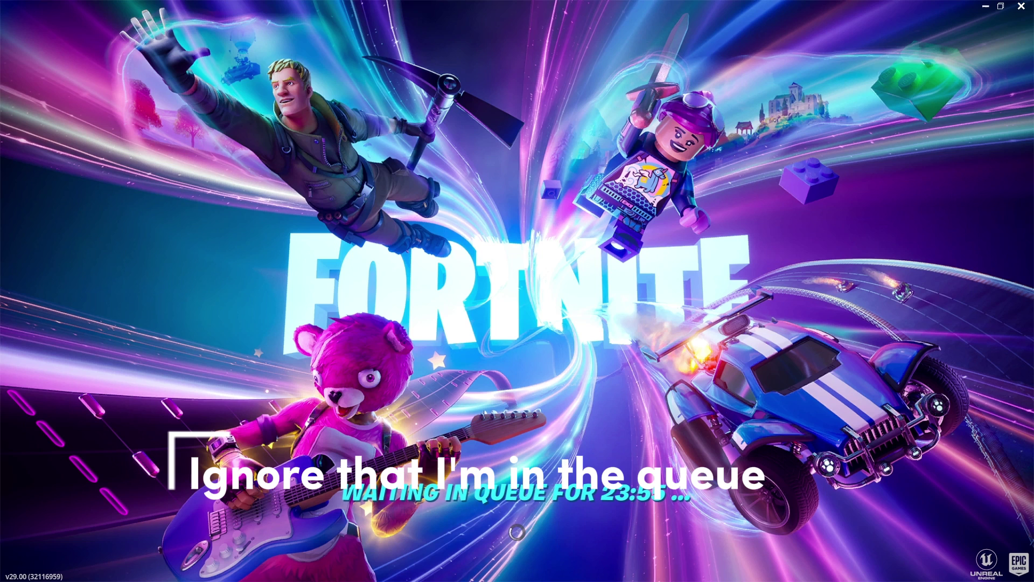
key("Escape")
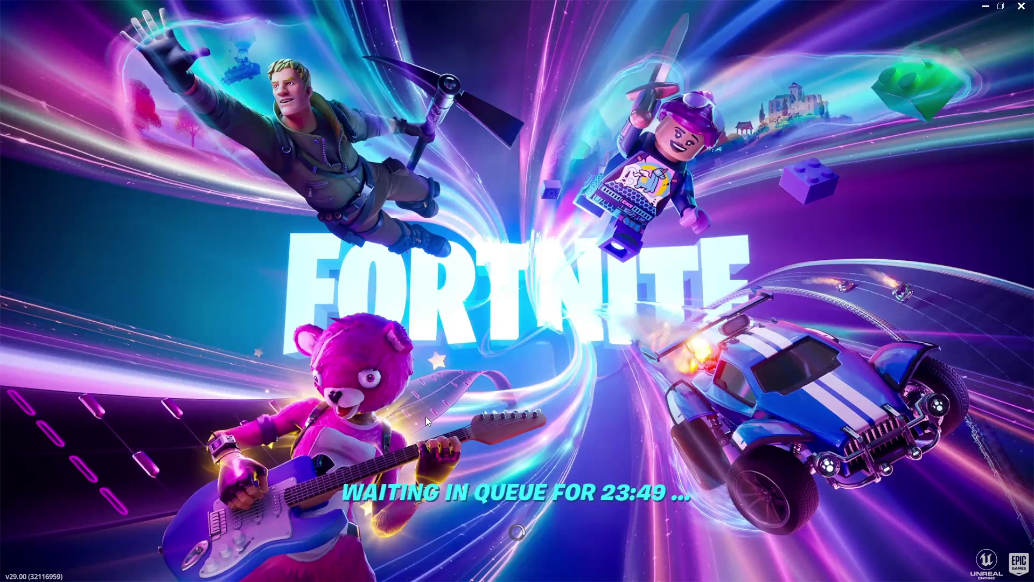
key("alt+Tab")
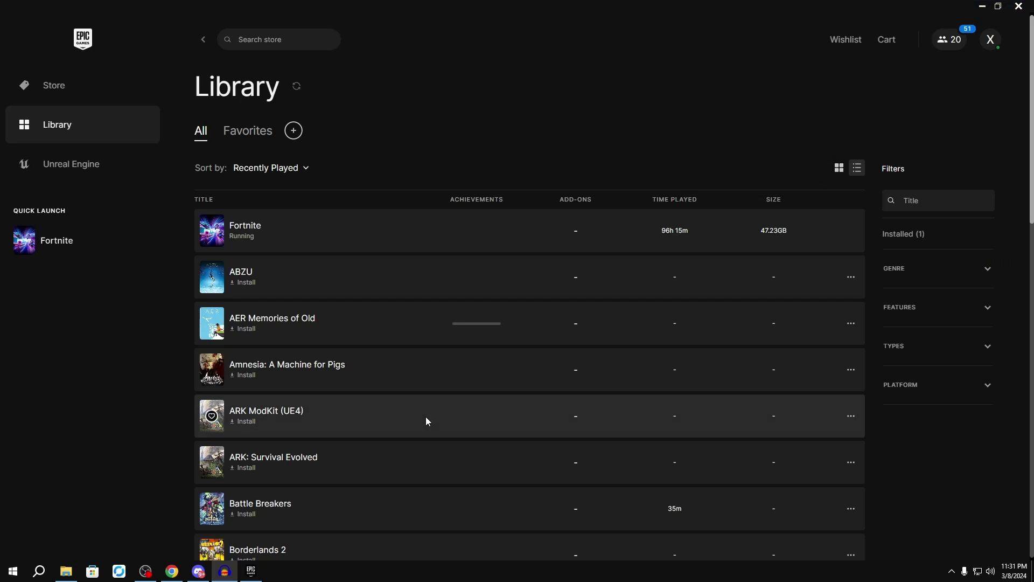
Step: Copy GameUserSettings.ini from the game config folder
left_click(65, 570)
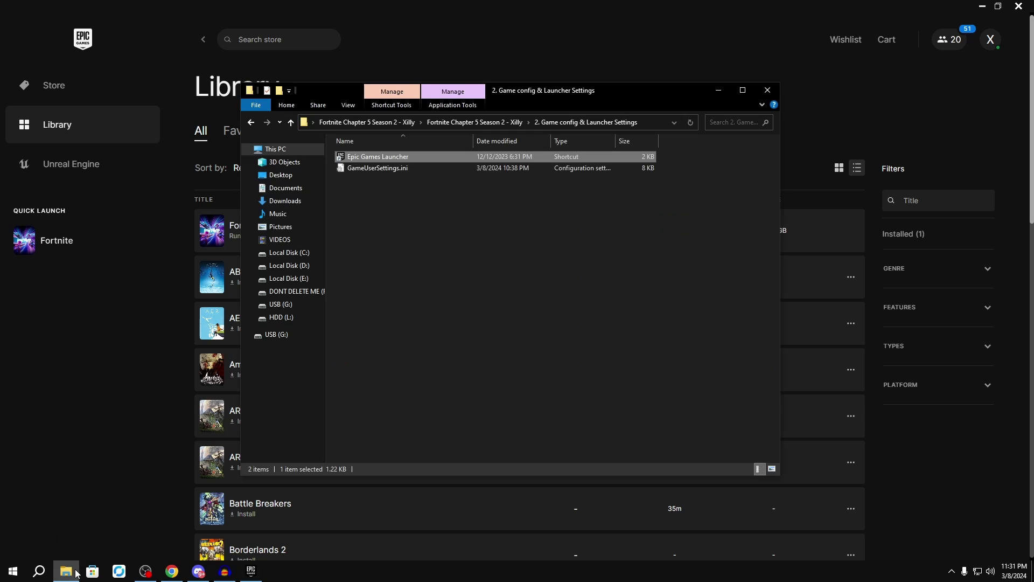
left_click(380, 168)
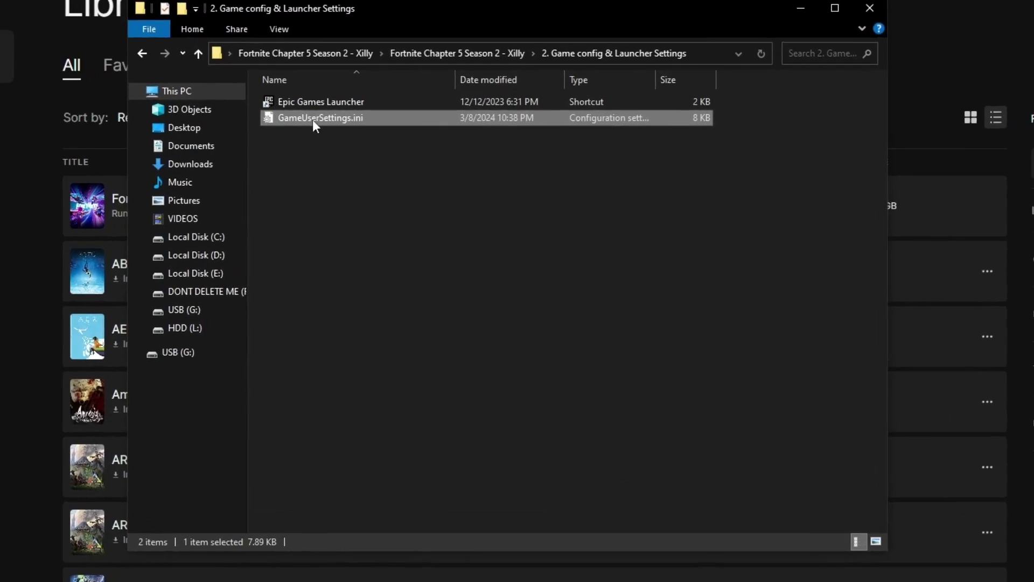
right_click(330, 100)
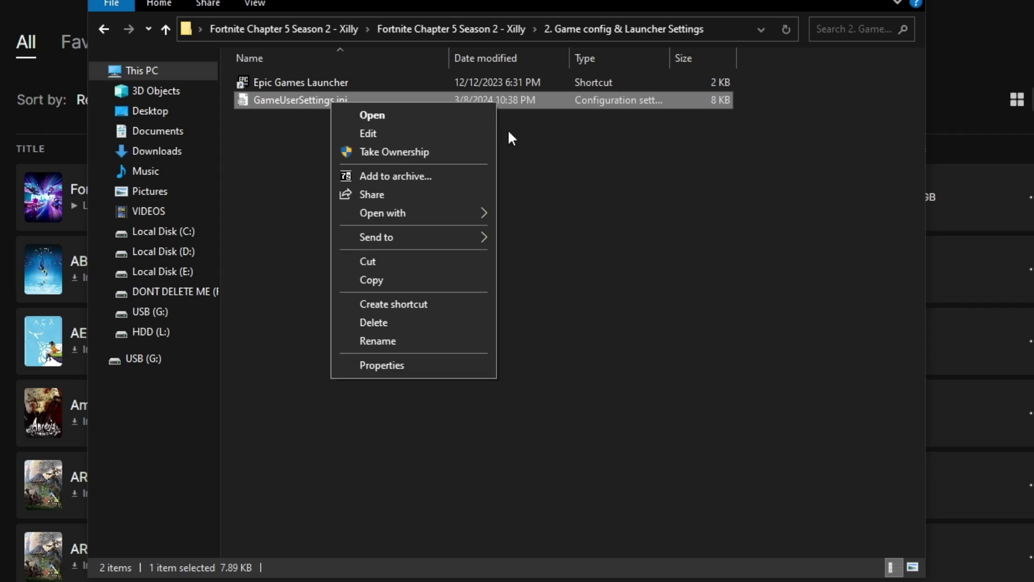
left_click(485, 278)
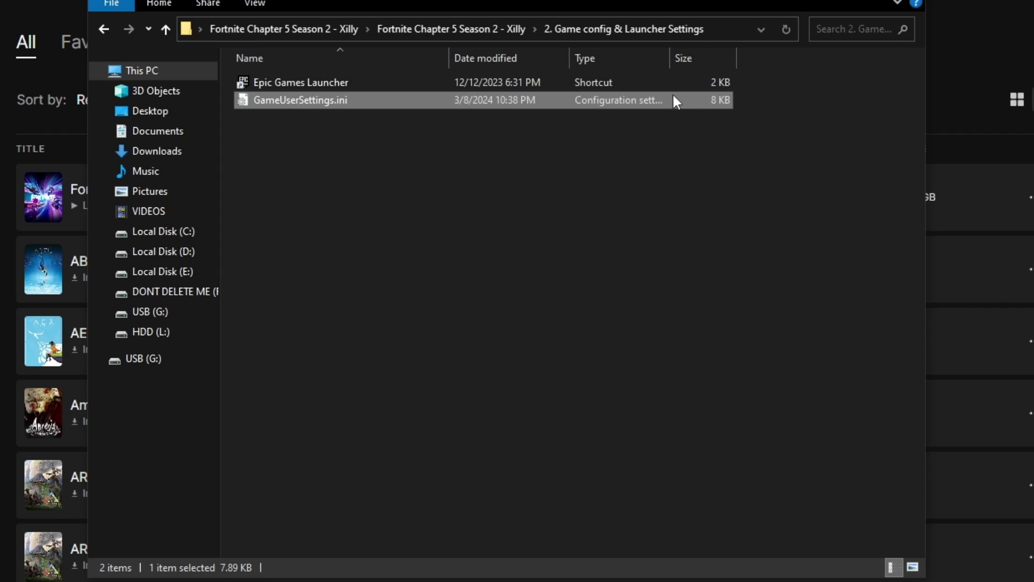
Step: Paste it into %localappdata% FortniteGame\Saved\Config\WindowsClient, replacing the existing file
left_click(634, 28)
type("%lo")
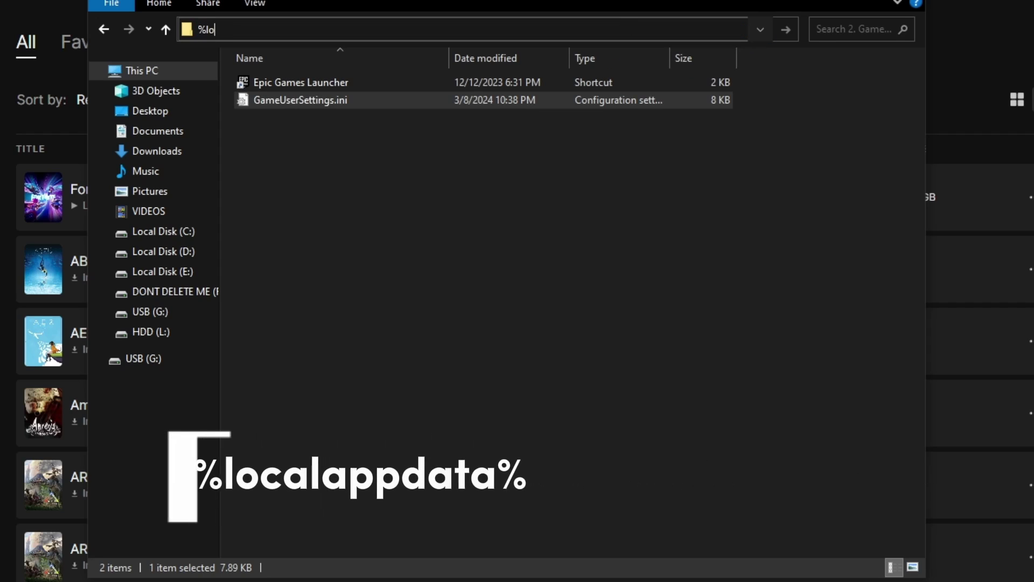
type("calappdata%")
key("Return")
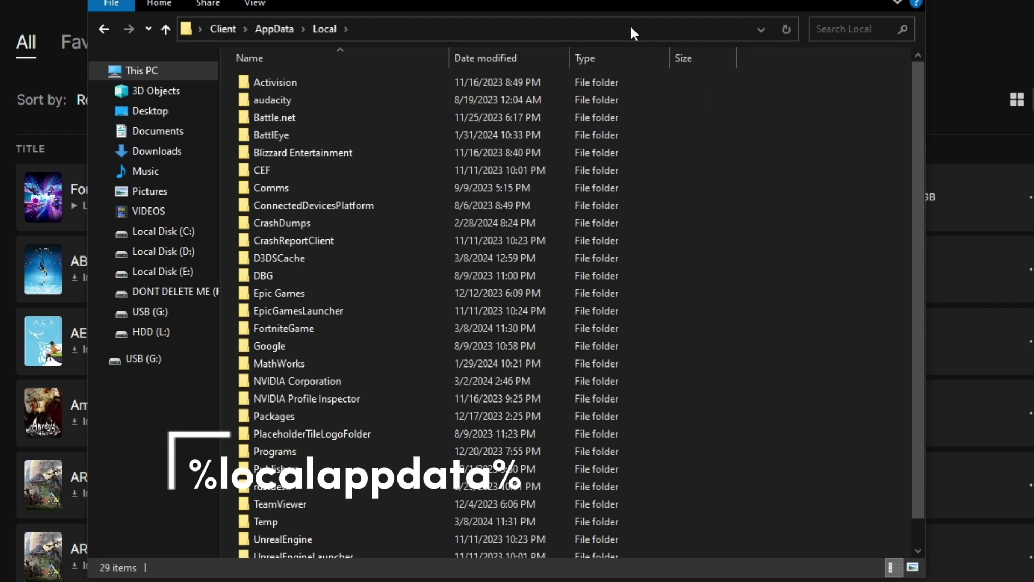
left_click(419, 326)
double_click(309, 331)
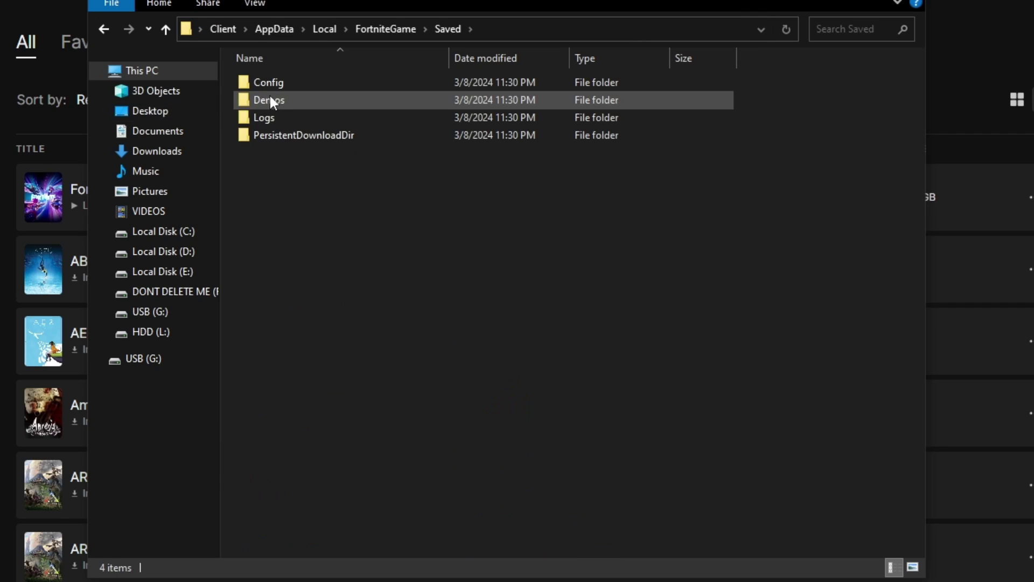
double_click(276, 82)
double_click(296, 105)
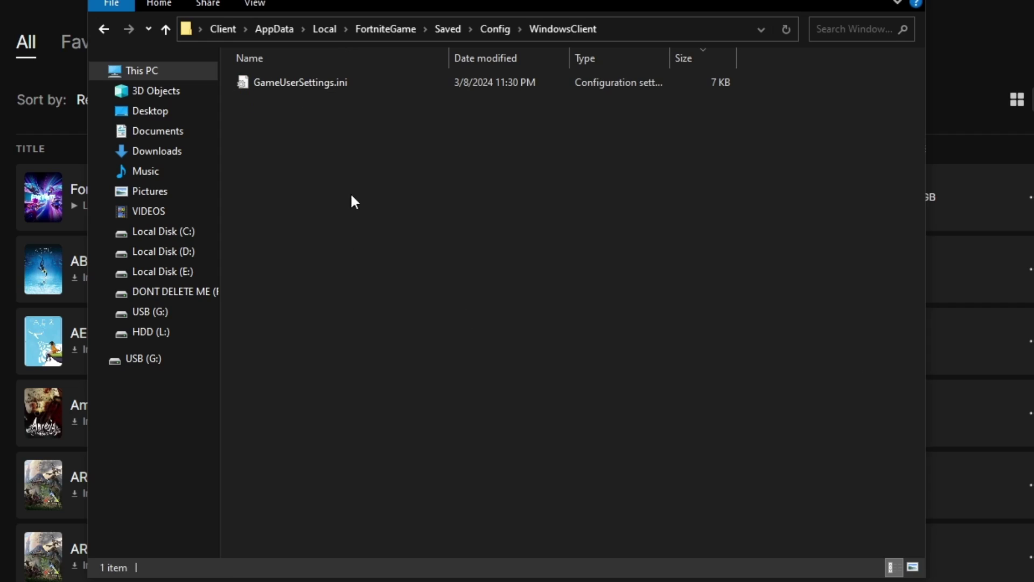
right_click(341, 161)
left_click(404, 277)
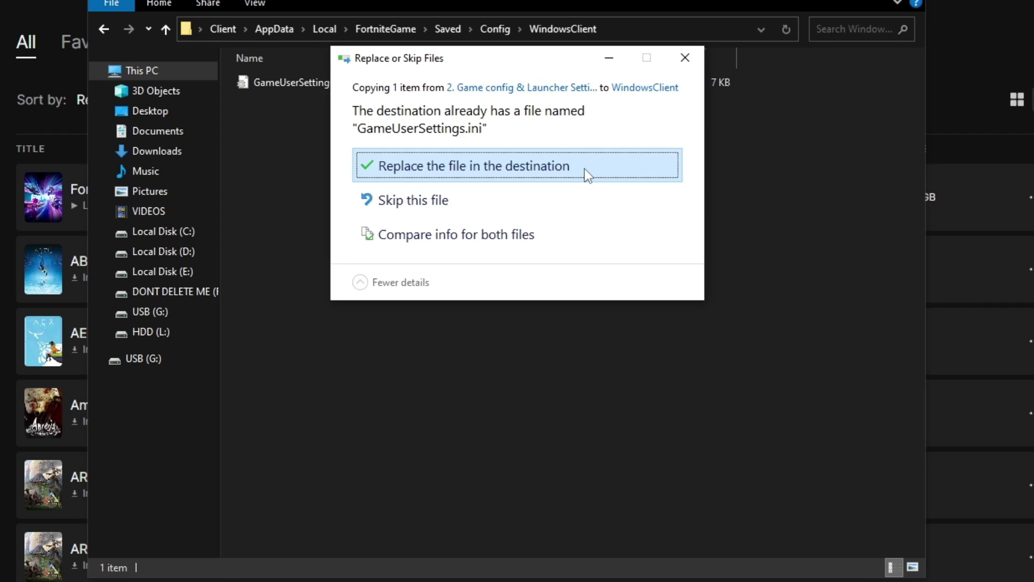
left_click(584, 169)
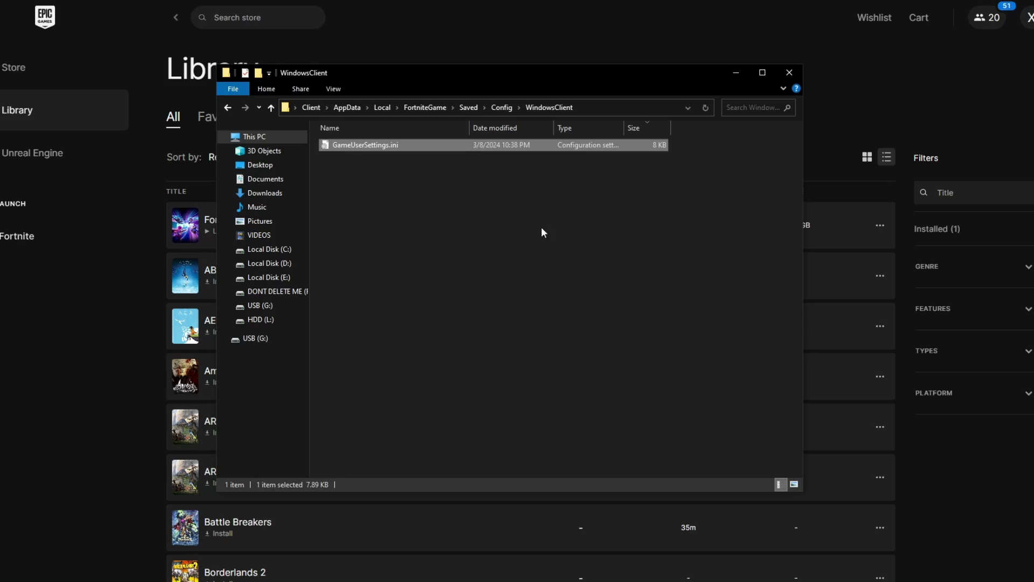
Step: Open GameUserSettings.ini in Notepad and set sg.ViewDistanceQuality to 0
double_click(366, 145)
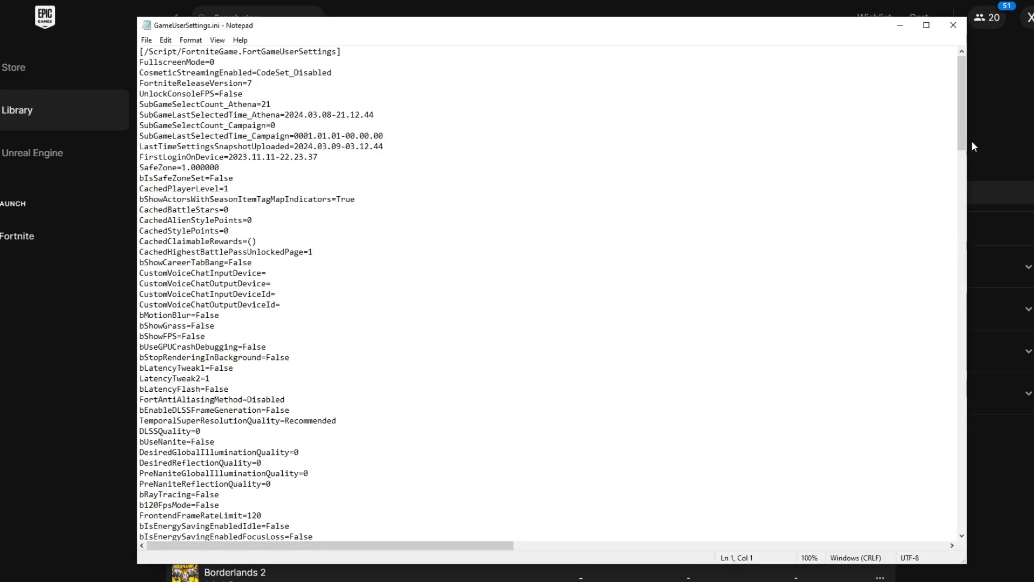
left_click_drag(964, 141, 956, 469)
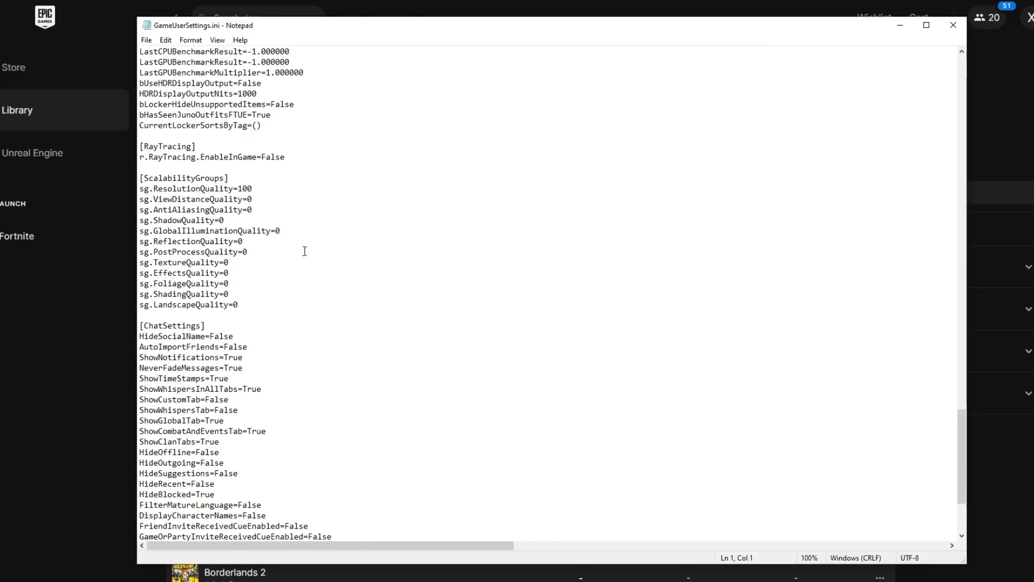
left_click_drag(262, 305, 138, 189)
left_click(255, 200)
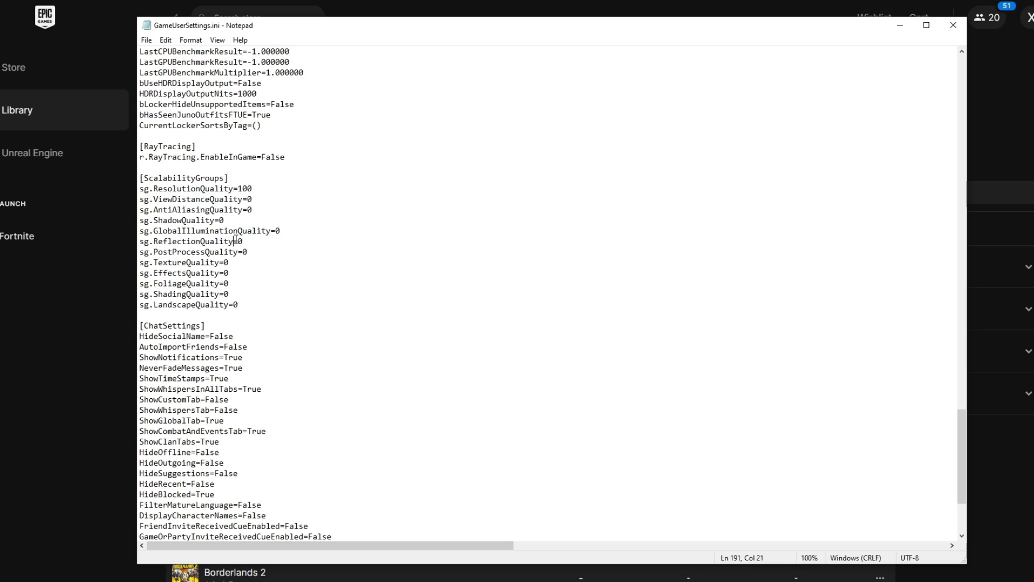
left_click(251, 200)
double_click(253, 200)
type("0")
left_click(324, 297)
Step: Change the FrameRateLimit value, trying 360 and then 240
scroll(305, 297, "up", 3)
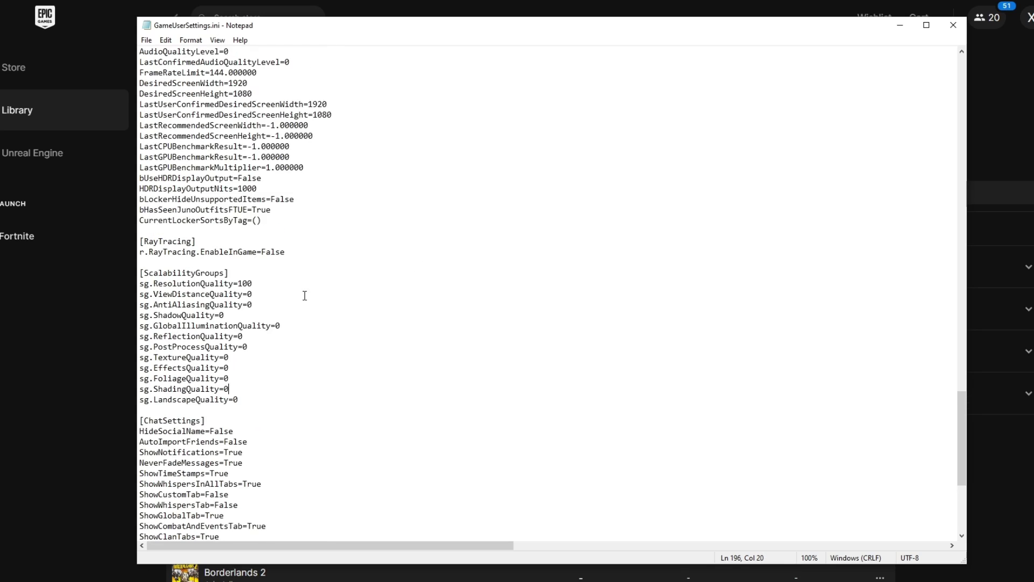
scroll(261, 354, "up", 3)
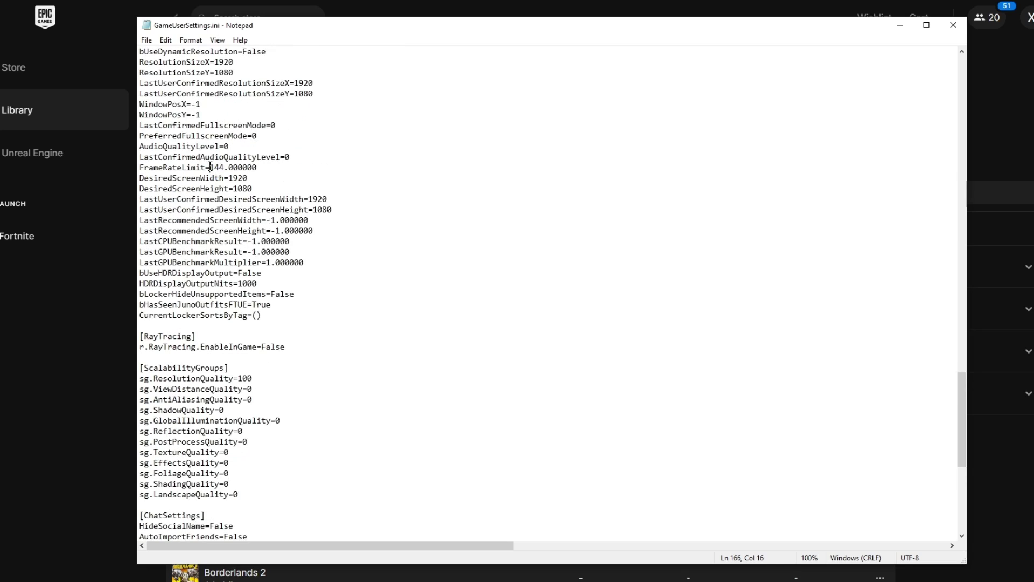
double_click(216, 168)
left_click(224, 169)
left_click_drag(225, 170, 212, 169)
type("360")
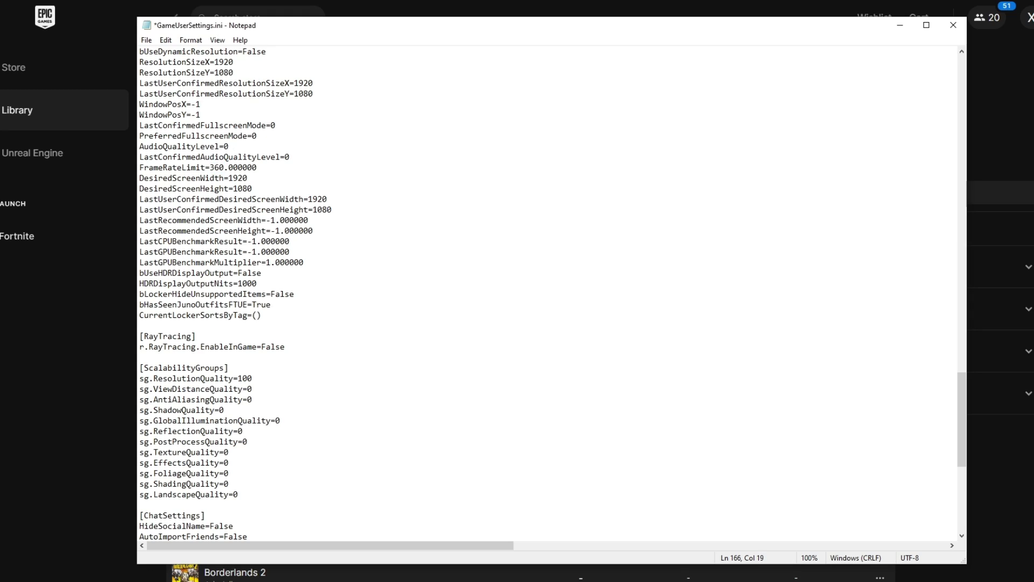
key("BackSpace")
key("BackSpace")
key("BackSpace")
type("240")
Step: Check the DesiredScreenWidth and Height lines, set FrameRateLimit to 144, and save the file
left_click(257, 188)
left_click(251, 178)
key("Down")
key("Down")
key("Right")
key("Right")
key("Right")
left_click(253, 188)
left_click(228, 168)
key("shift+Left")
key("shift+Left")
key("shift+Left")
type("144")
left_click(146, 40)
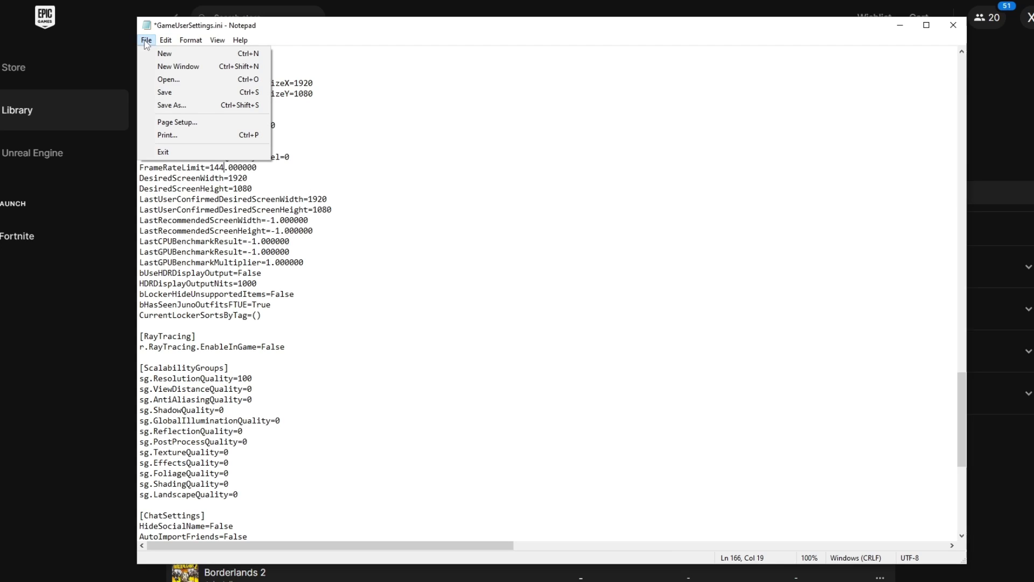
left_click(191, 94)
Step: Close Notepad and go back up to the pack's 3. GPU Optimization folder
left_click(953, 24)
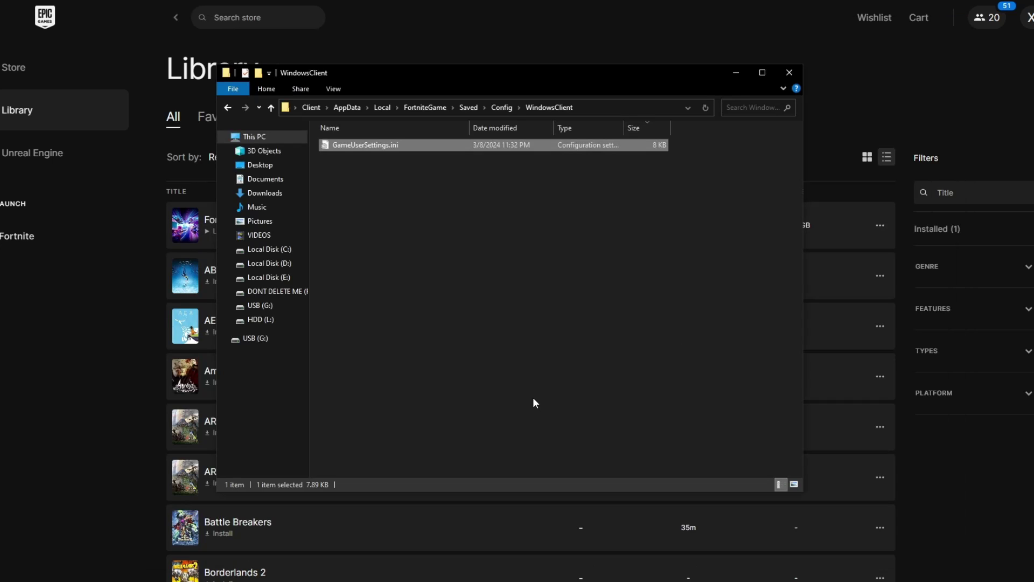
left_click(228, 108)
left_click(228, 108)
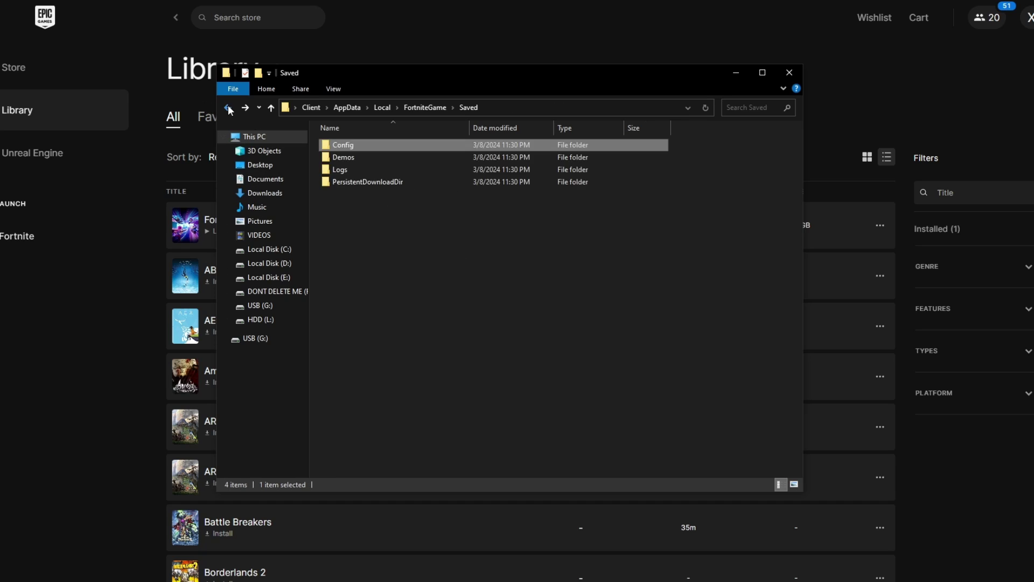
left_click(228, 107)
left_click(227, 108)
left_click(229, 109)
left_click(265, 108)
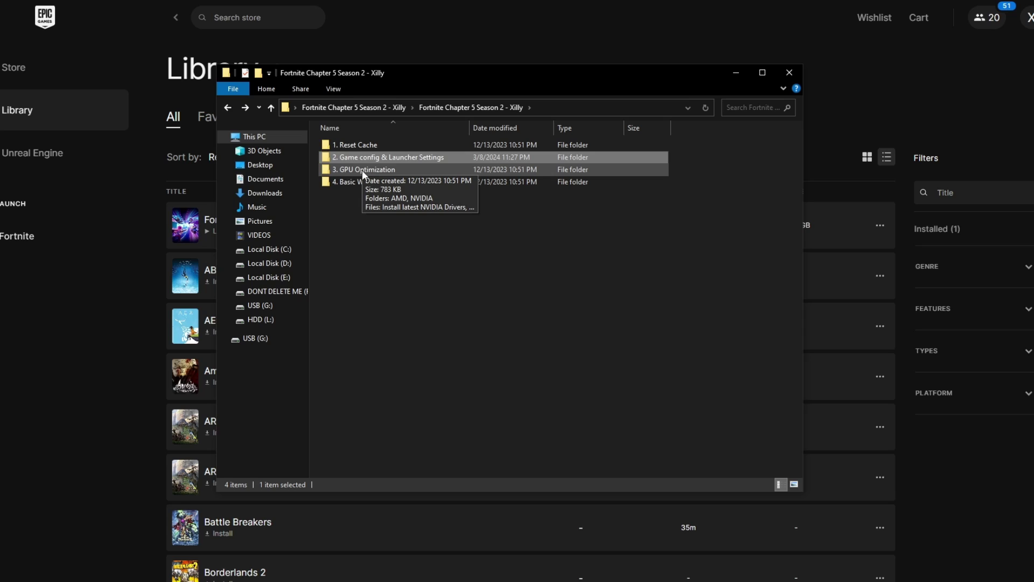
double_click(362, 170)
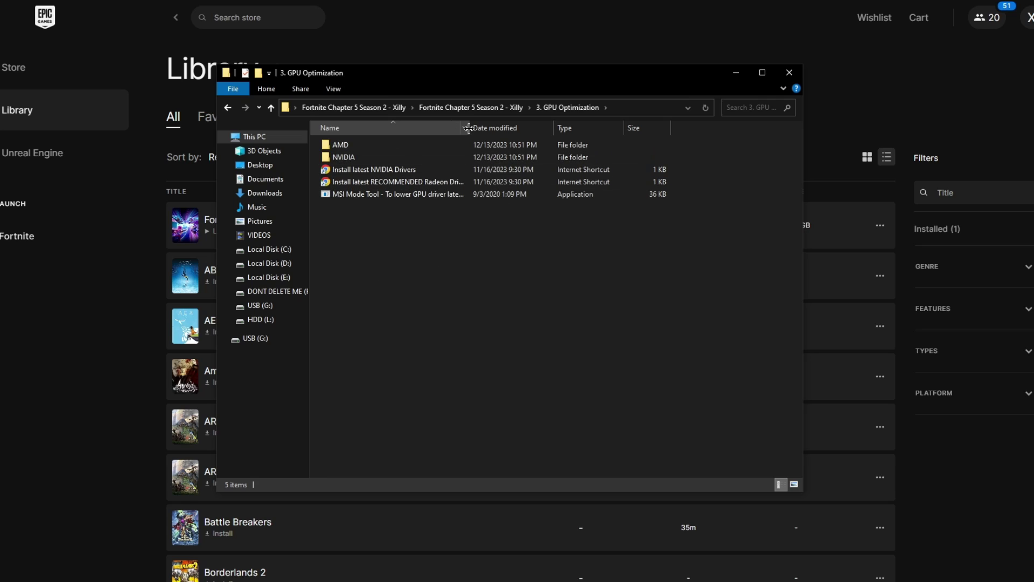
Step: Widen the Name column, close the Epic launcher, and open the NVIDIA folder
left_click_drag(469, 128, 526, 135)
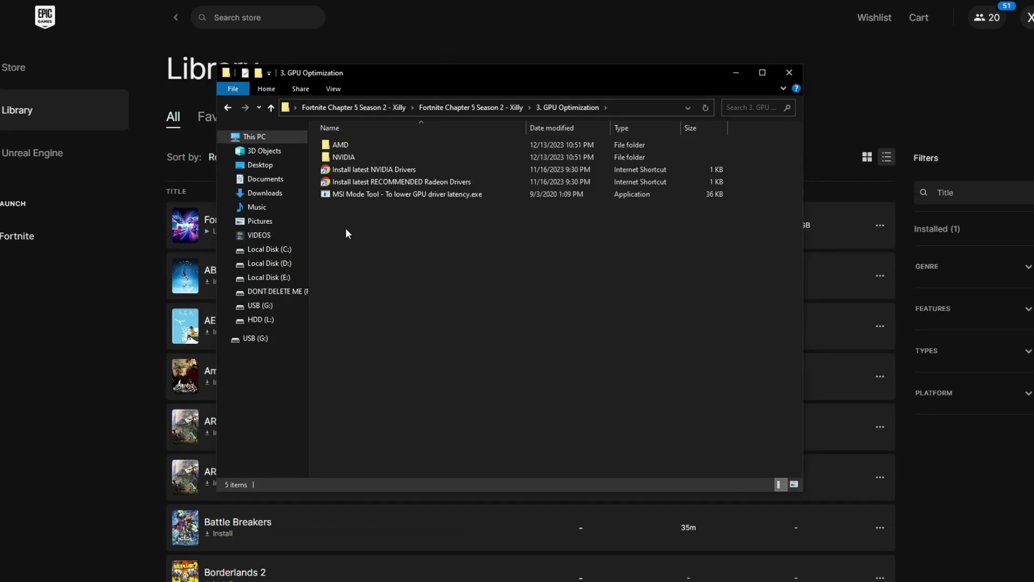
left_click(1029, 5)
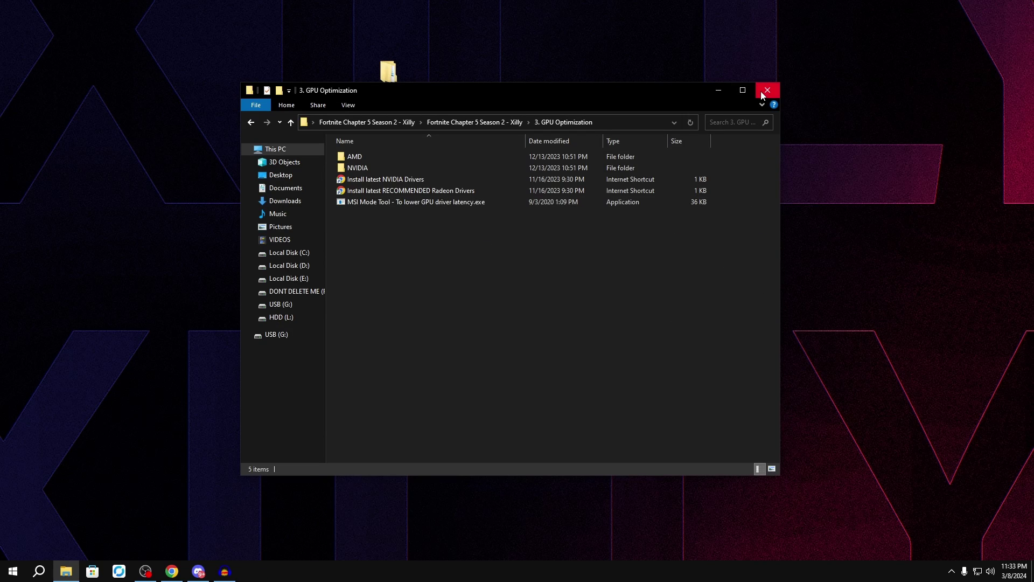
double_click(358, 169)
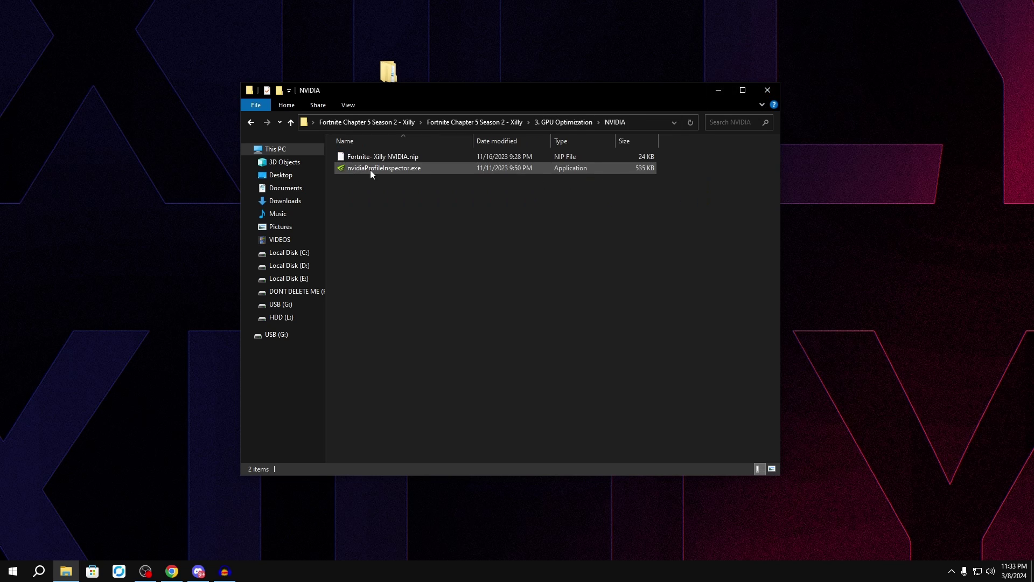
Step: Launch nvidiaProfileInspector.exe and import the Fortnite- Xilly NVIDIA.nip profile
double_click(371, 170)
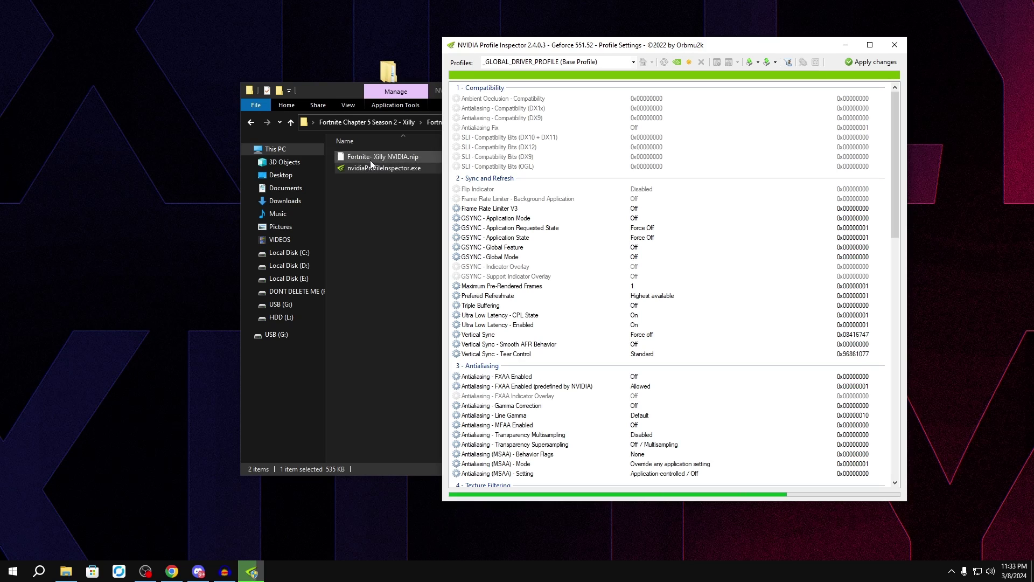
left_click_drag(392, 154, 727, 224)
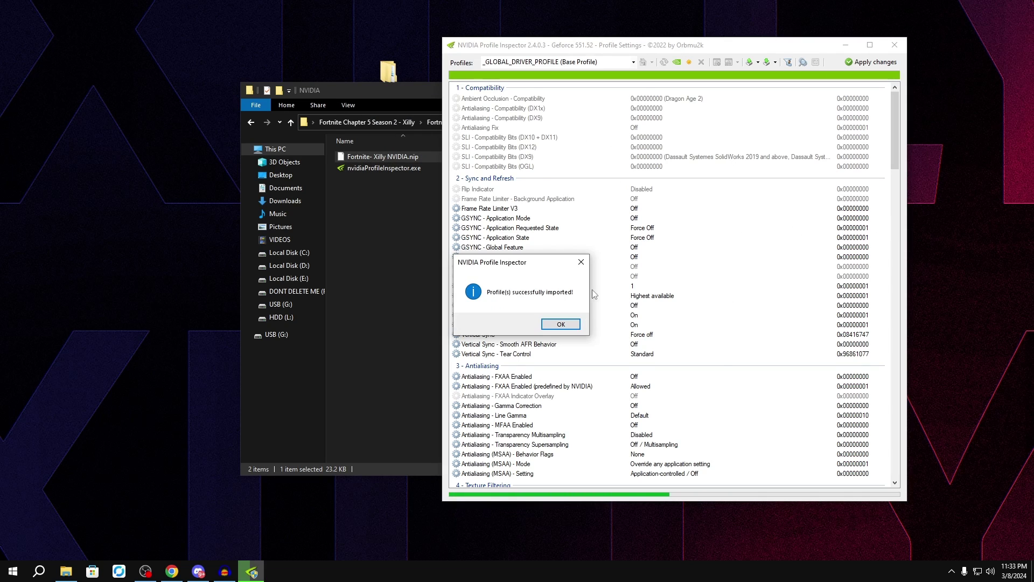
left_click(561, 323)
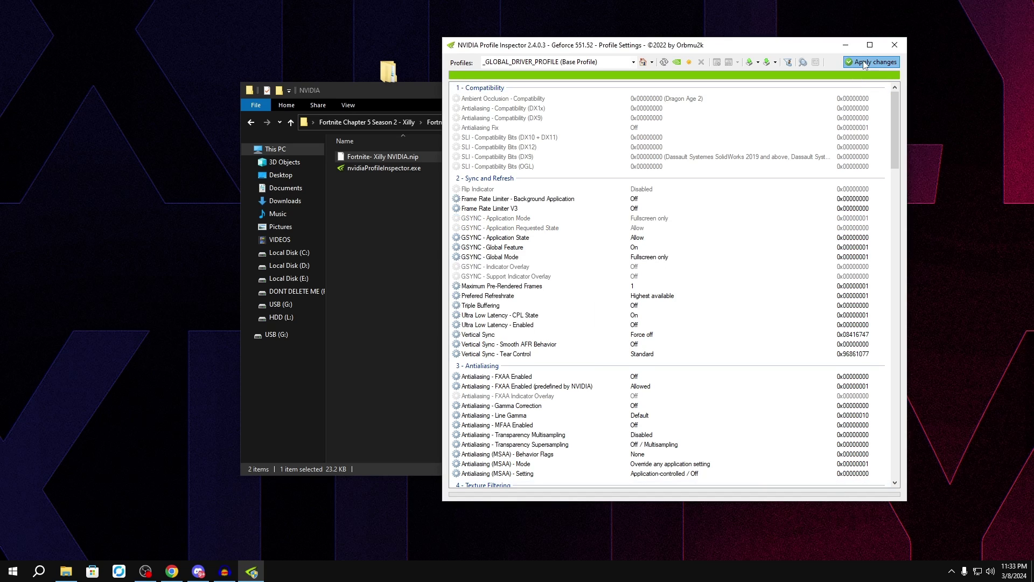
Step: Review the CUDA Force P2 State and rBAR Feature, Options and Size Limit settings, then close the inspector
left_click_drag(894, 129, 893, 189)
left_click(545, 386)
left_click(534, 285)
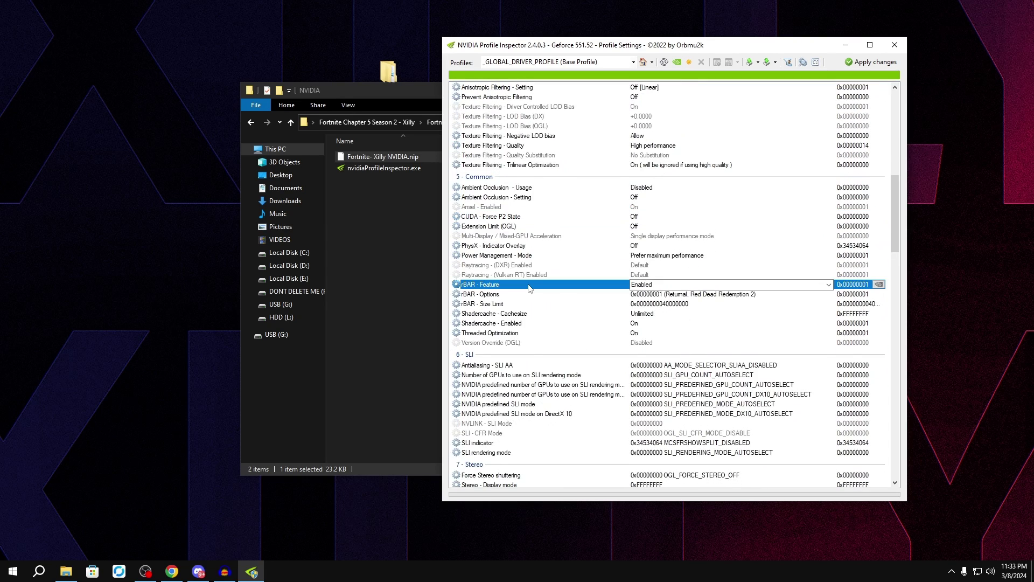
left_click(499, 294)
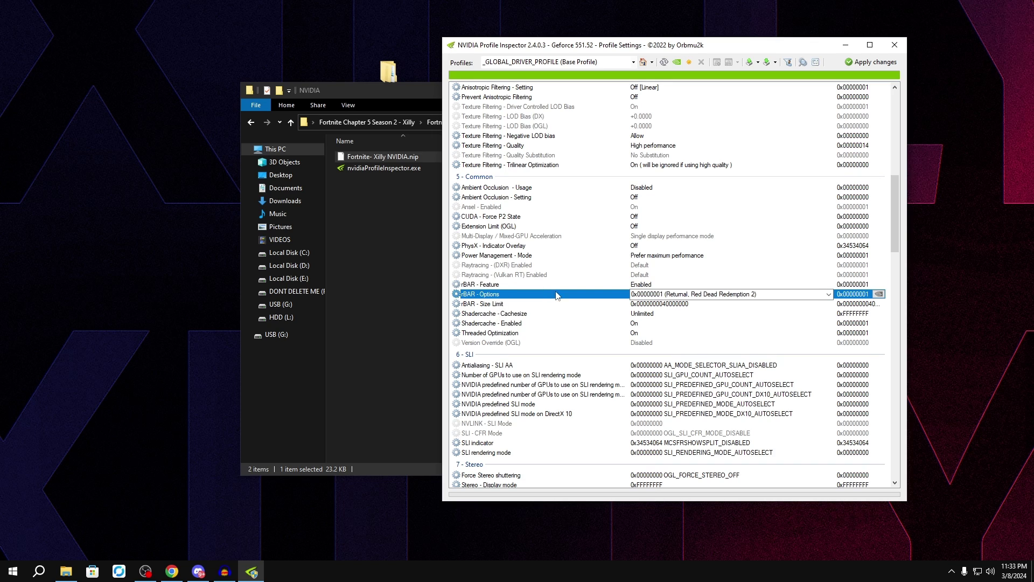
left_click(530, 305)
left_click(509, 286)
left_click(495, 293)
scroll(494, 302, "up", 6)
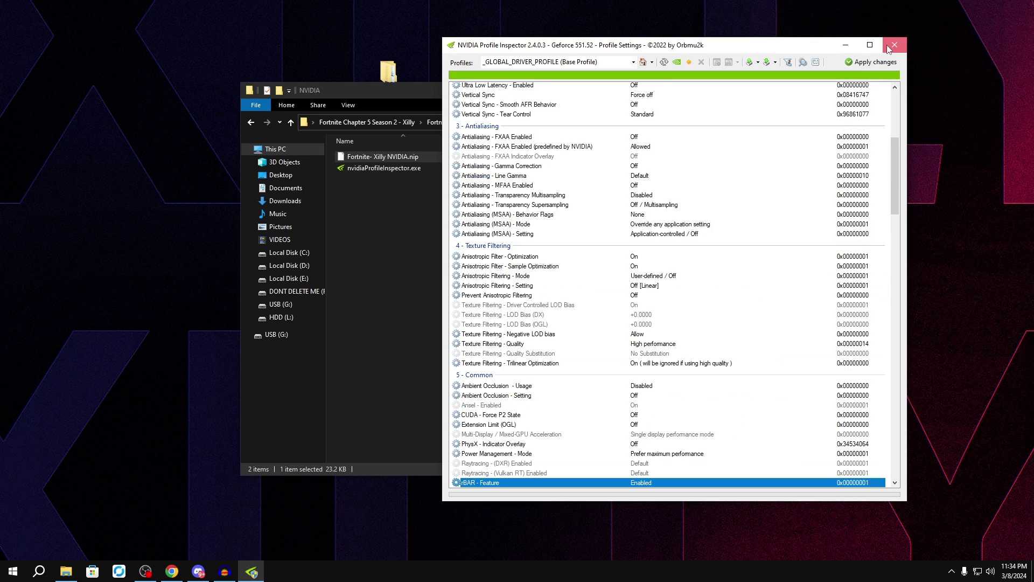
left_click(894, 45)
Step: Open NVIDIA Control Panel from the desktop and go to Manage 3D Settings with advanced image settings
left_click(826, 88)
right_click(448, 151)
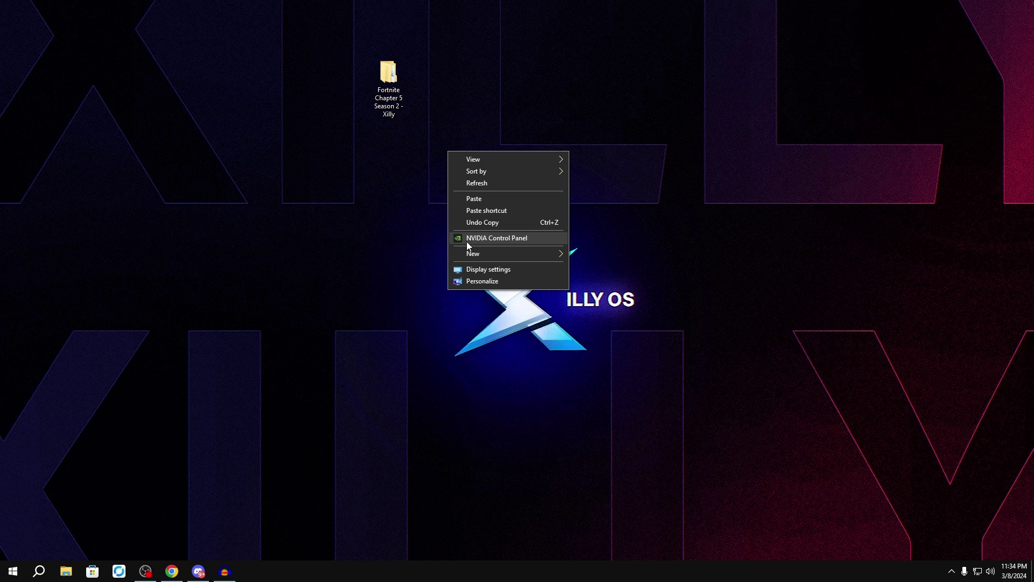
left_click(467, 243)
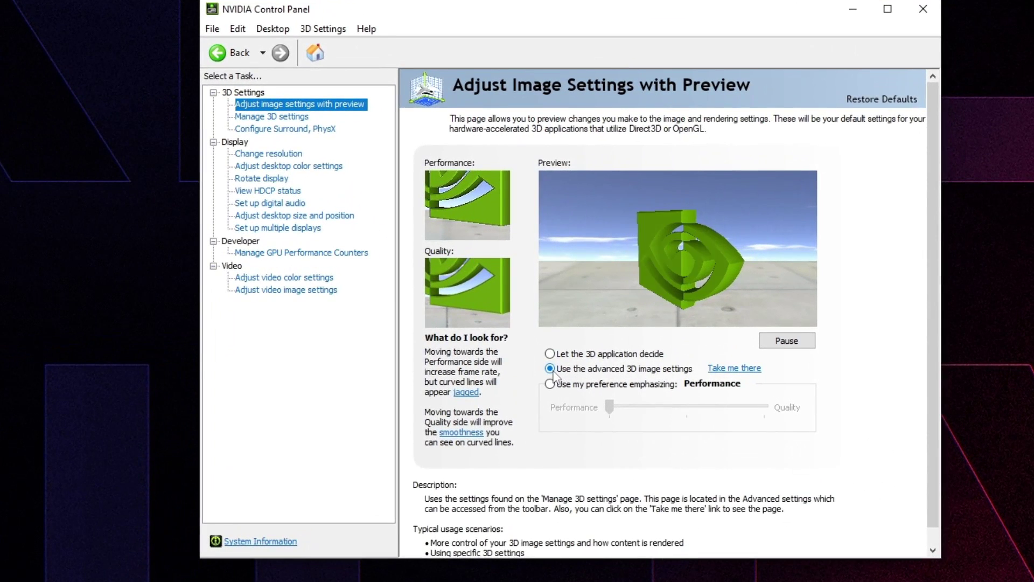
left_click(680, 376)
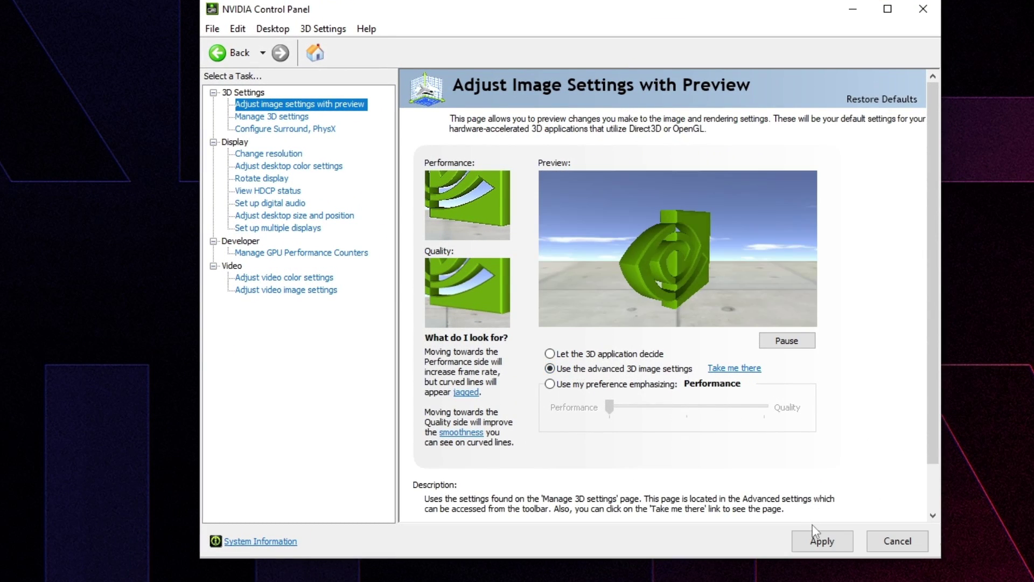
left_click(264, 117)
left_click_drag(803, 267, 798, 364)
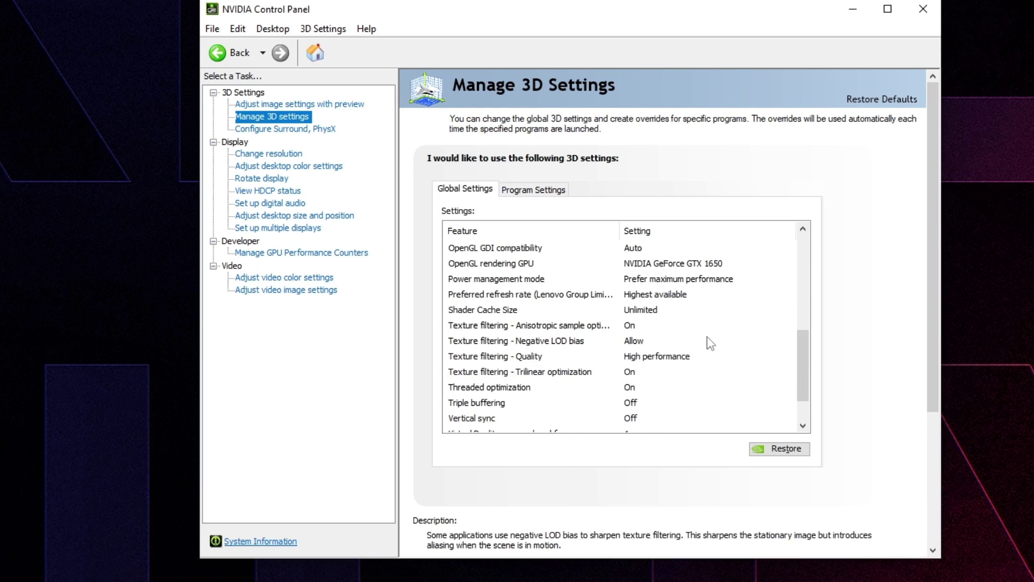
scroll(684, 280, "up", 1)
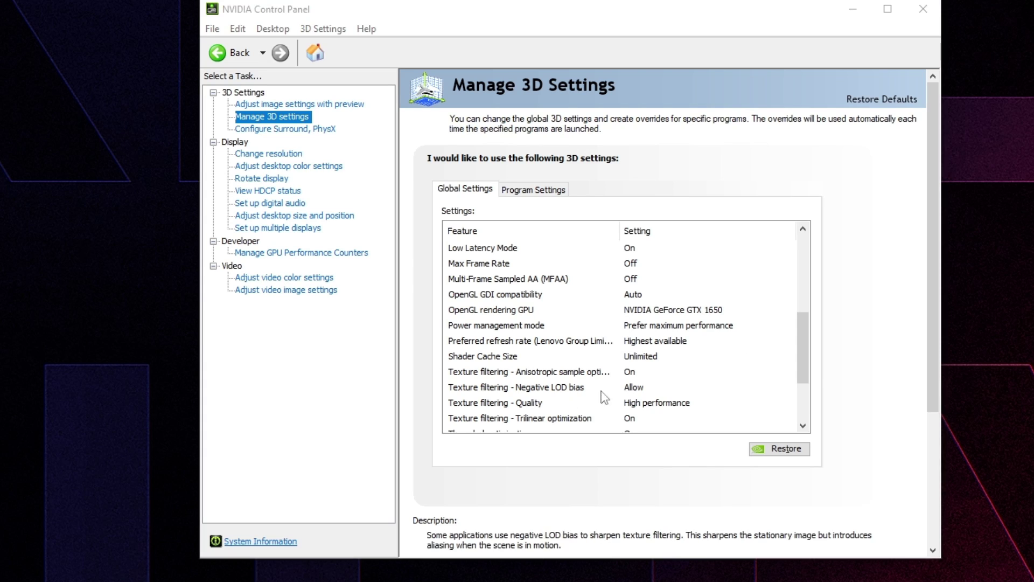
Step: Set Low Latency Mode to On, reviewing MFAA and Max Frame Rate along the way
left_click(644, 248)
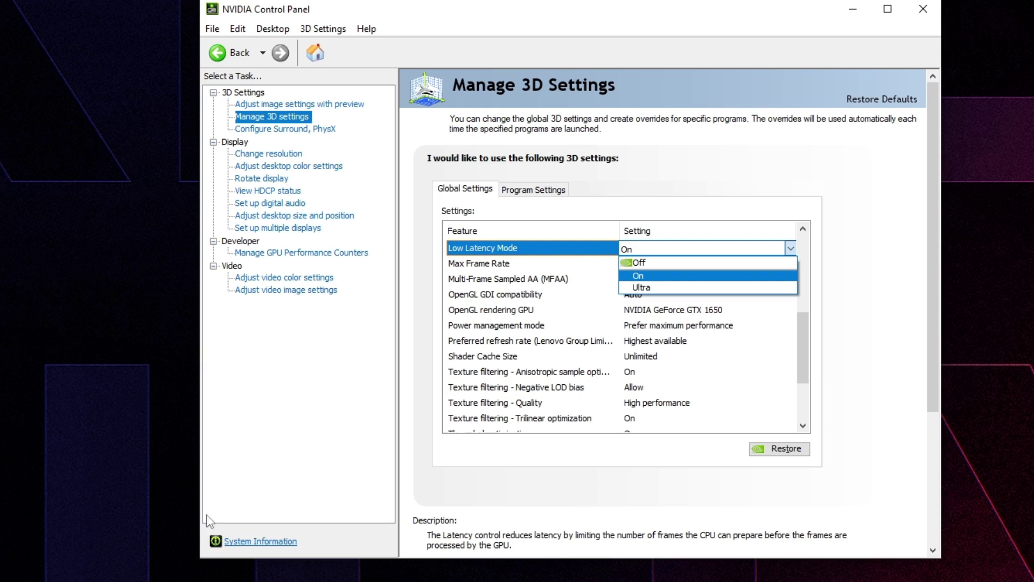
left_click(2, 522)
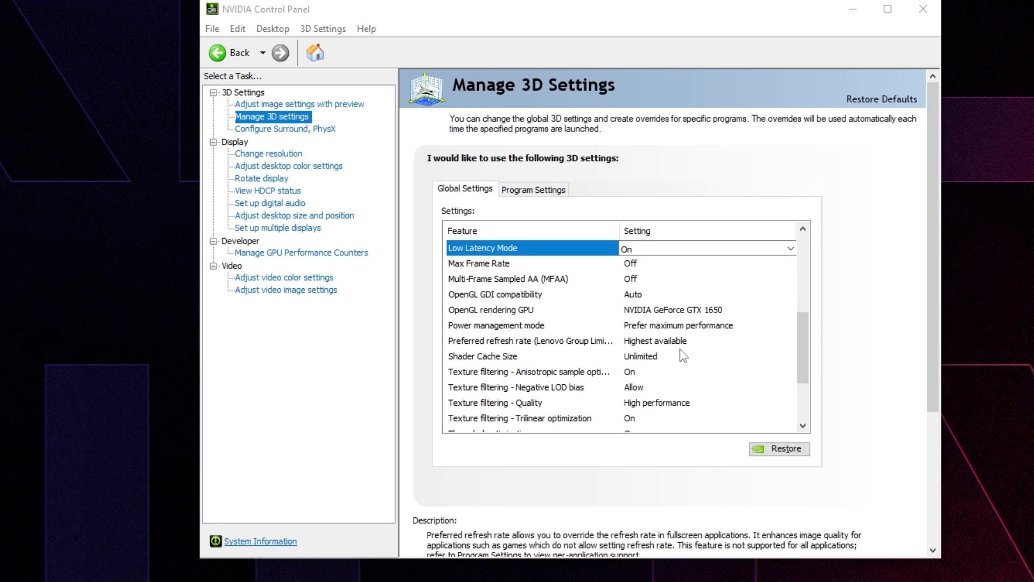
left_click(660, 249)
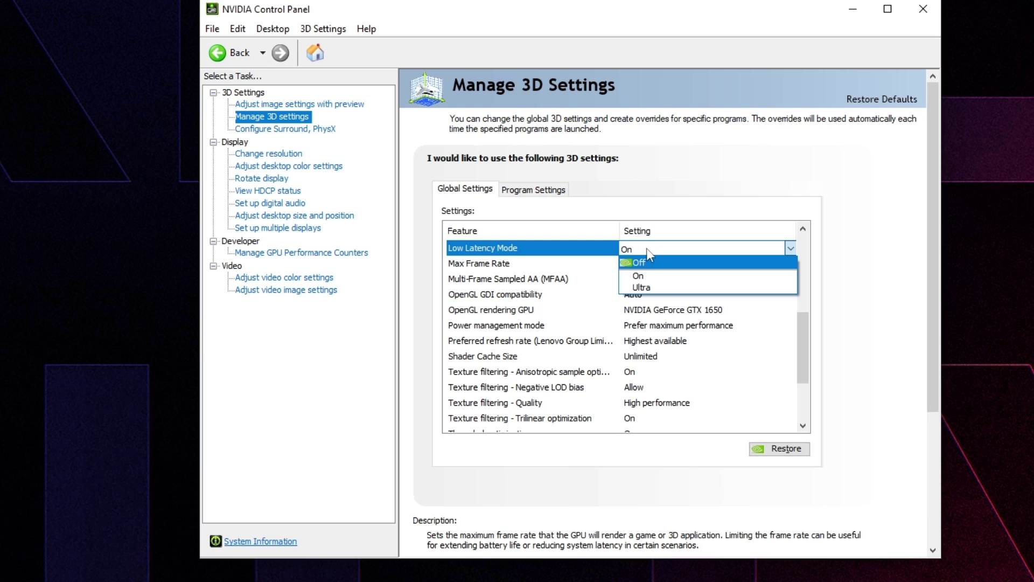
left_click(647, 248)
left_click(638, 278)
left_click(648, 250)
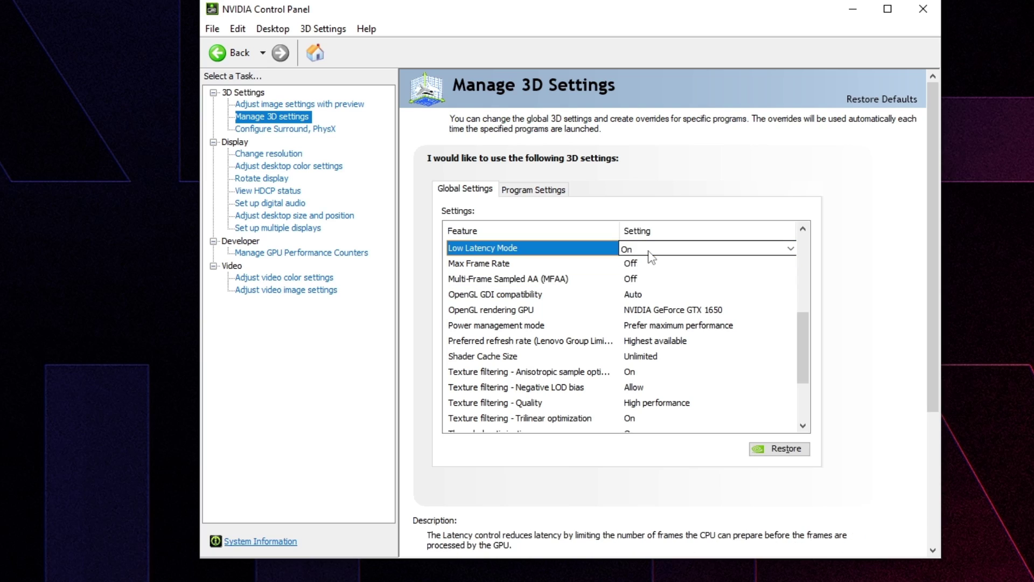
left_click(633, 263)
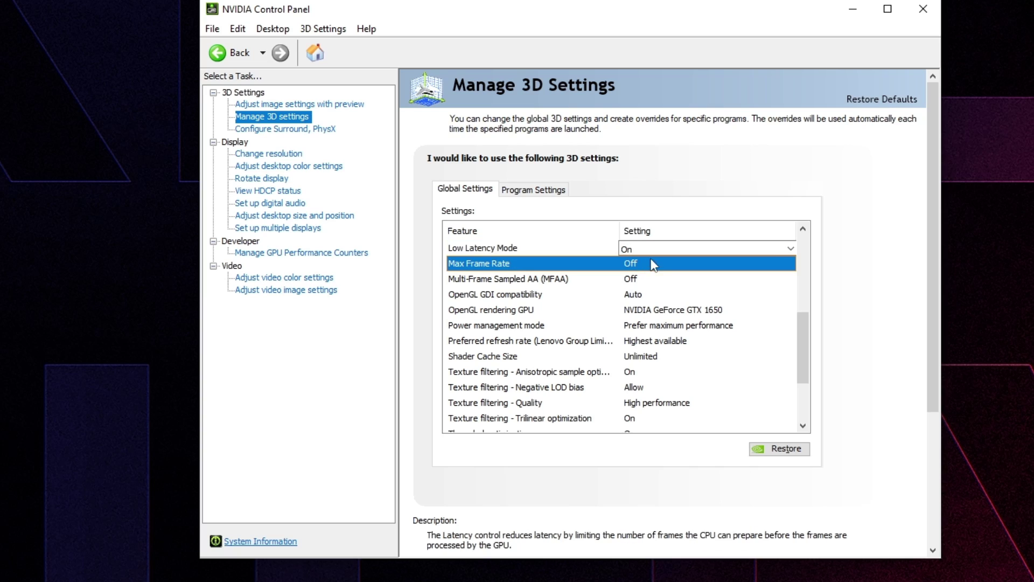
left_click(646, 248)
left_click(649, 249)
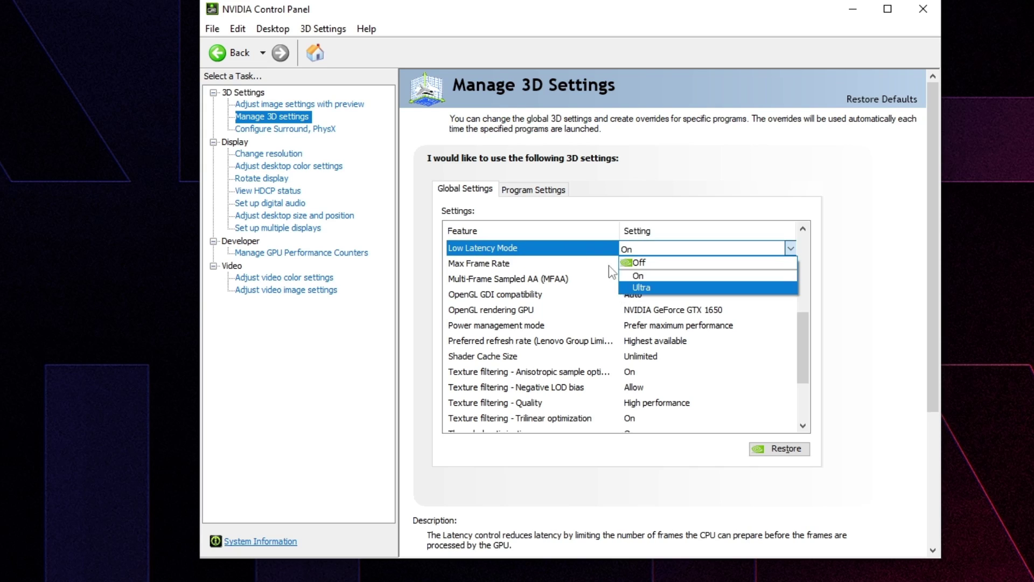
left_click(638, 276)
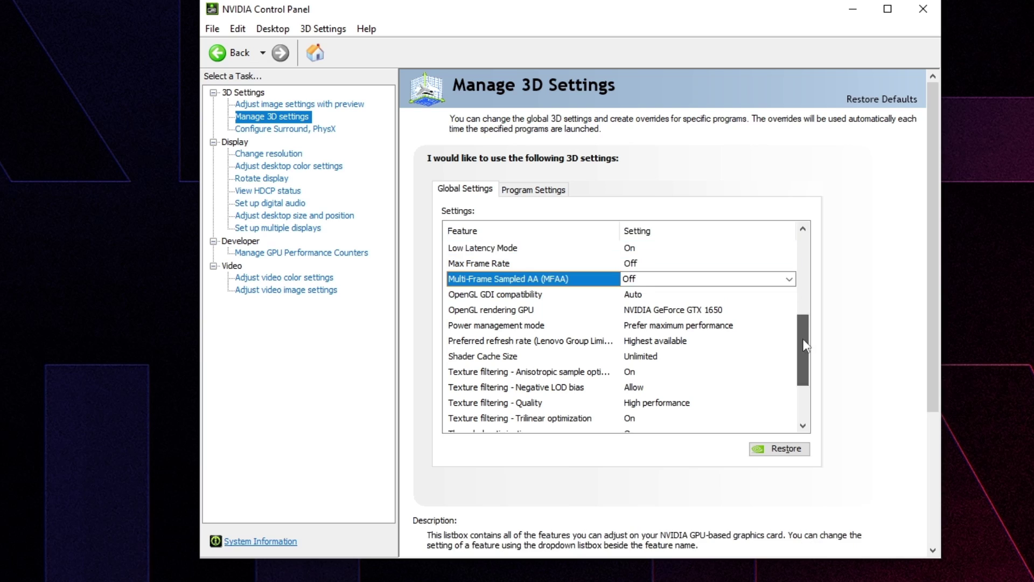
Step: Check that the PhysX processor on the Configure Surround, PhysX page is the GTX 1650
scroll(803, 383, "down", 2)
left_click_drag(799, 389, 803, 258)
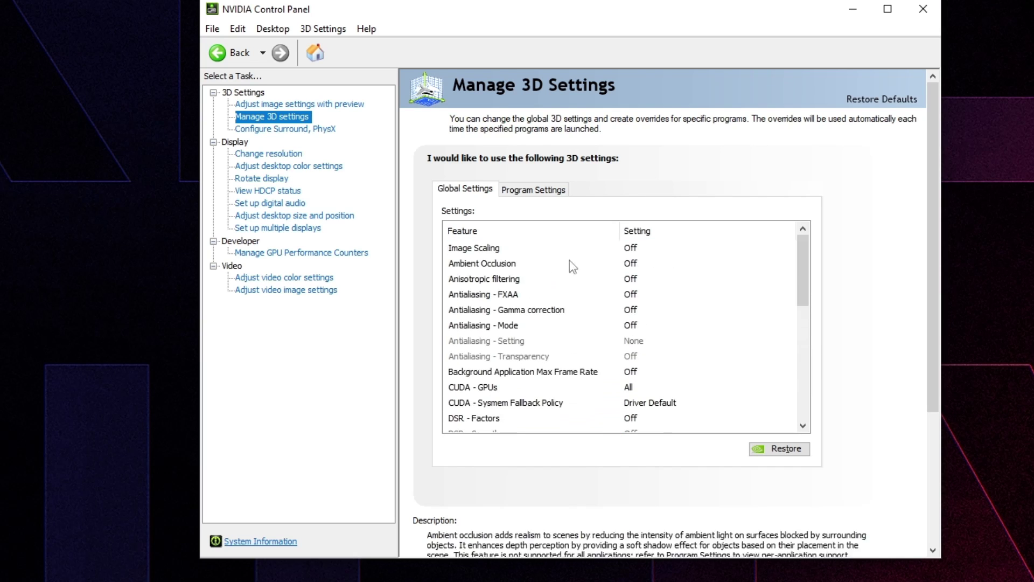
left_click(328, 135)
left_click(803, 216)
Step: Keep the refresh rate at 144Hz and set Output dynamic range to Full
left_click(789, 218)
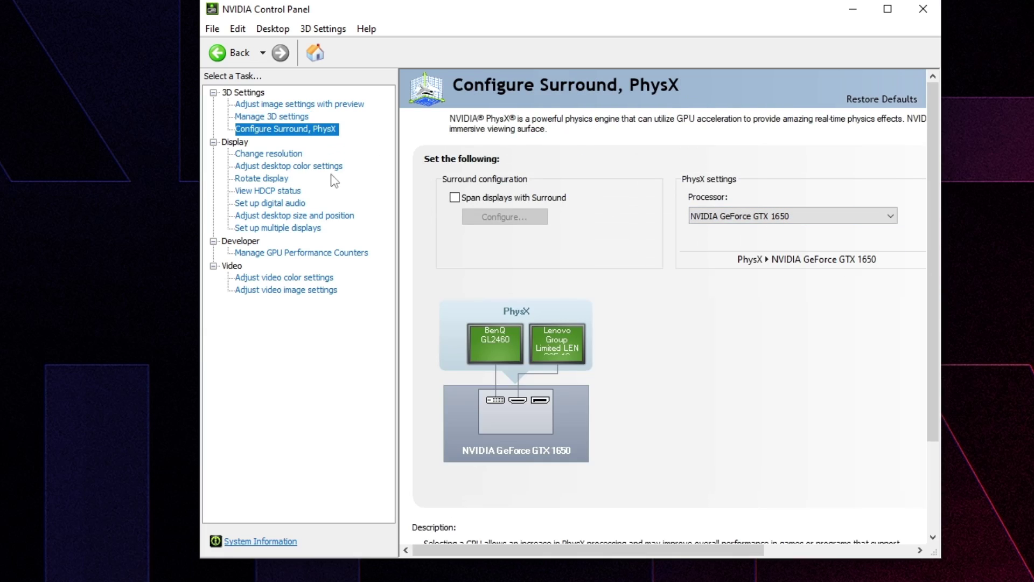
left_click(286, 156)
scroll(738, 285, "down", 2)
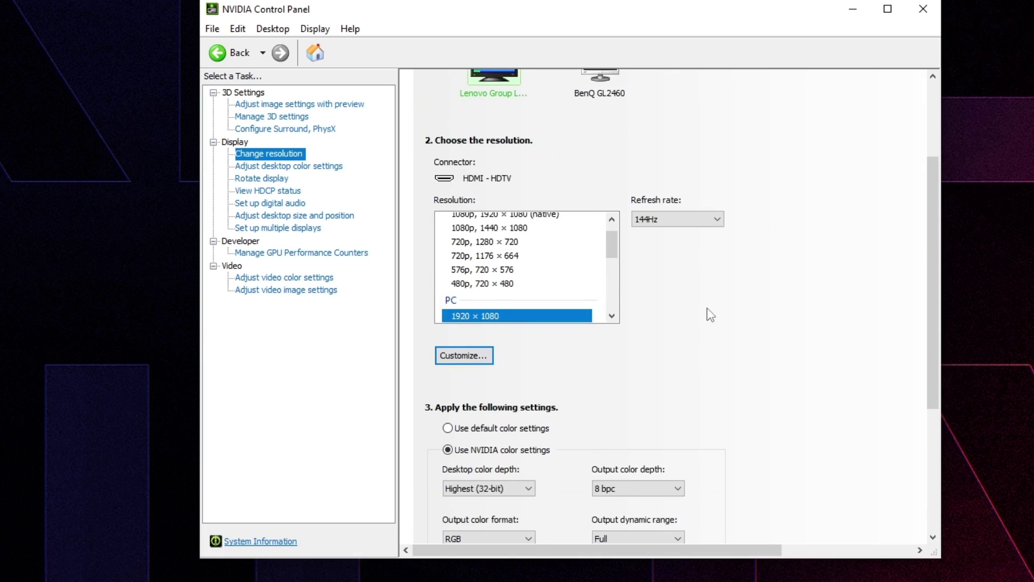
left_click(674, 219)
left_click(672, 231)
scroll(755, 377, "down", 2)
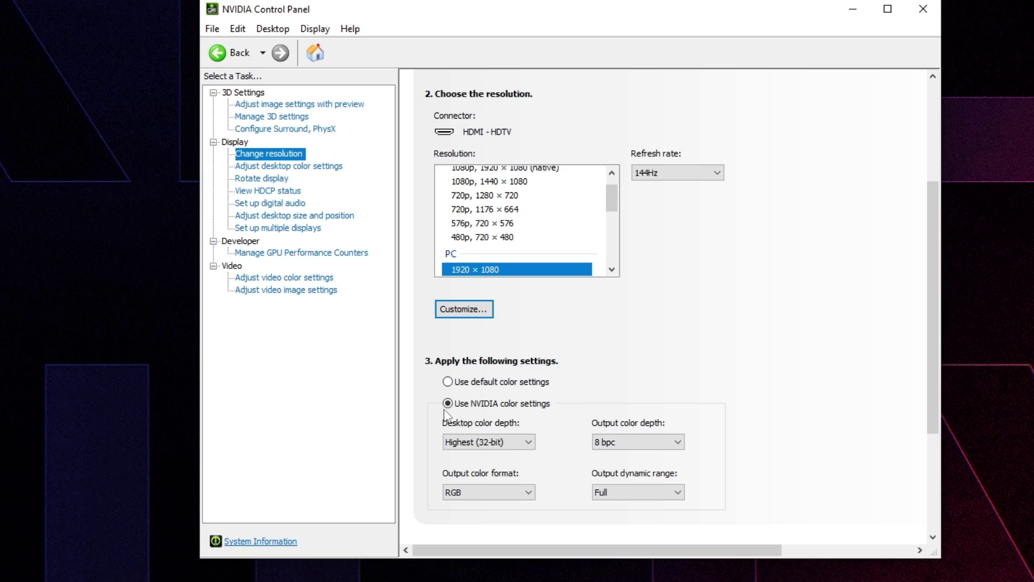
left_click(655, 491)
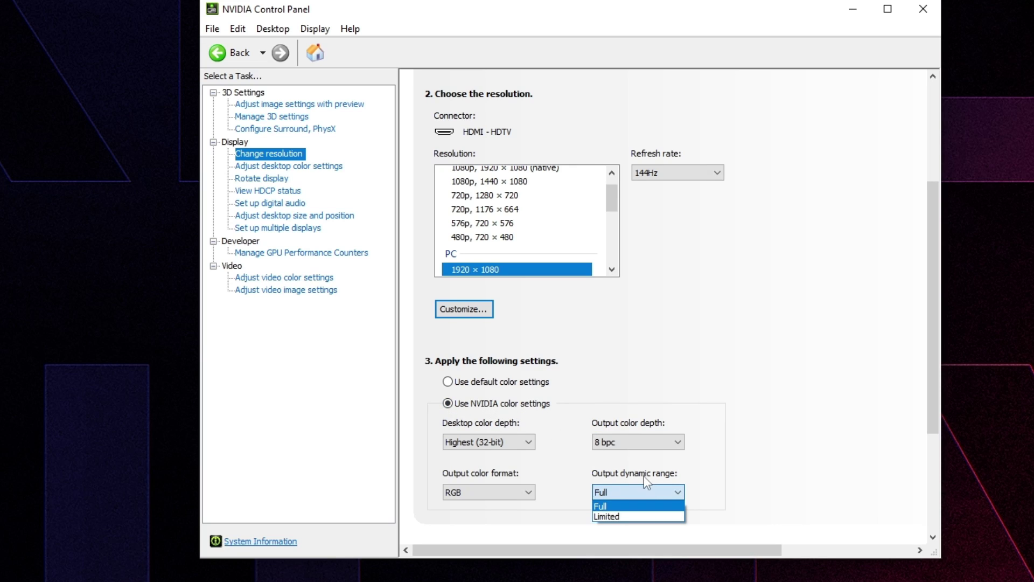
left_click(598, 509)
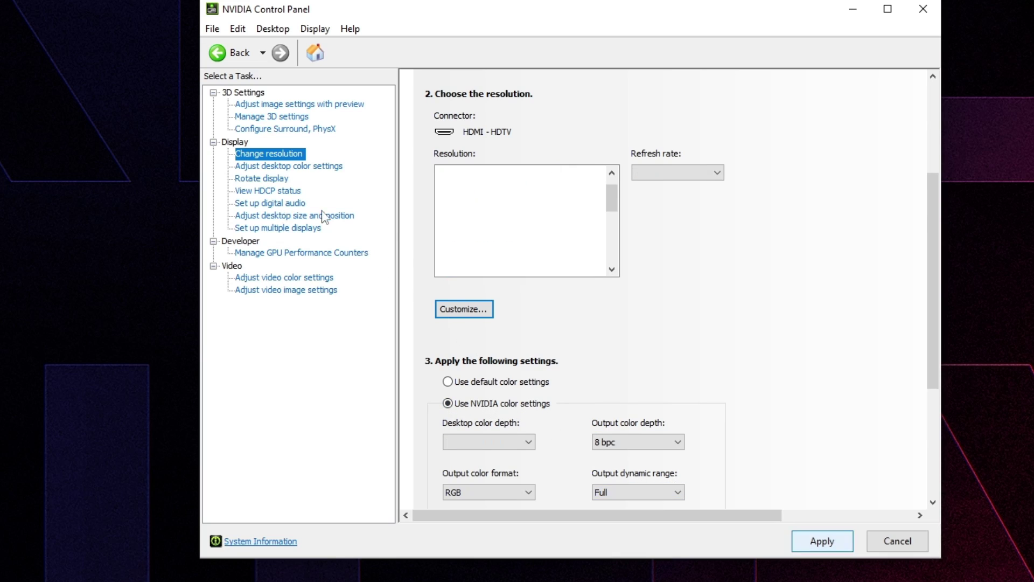
Step: Review Adjust desktop size and position with No scaling, then close the control panel
left_click(275, 218)
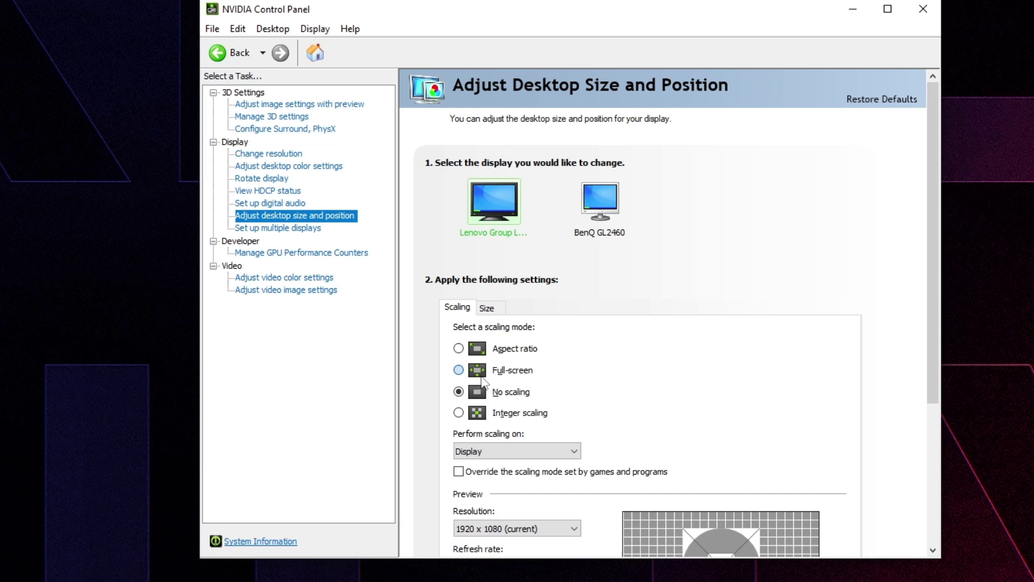
left_click(302, 155)
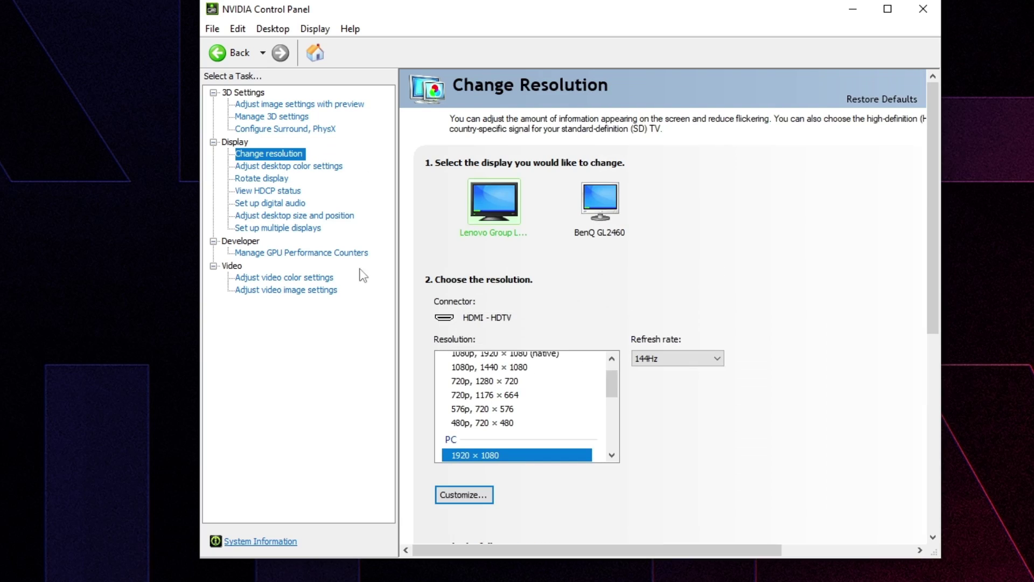
left_click(334, 216)
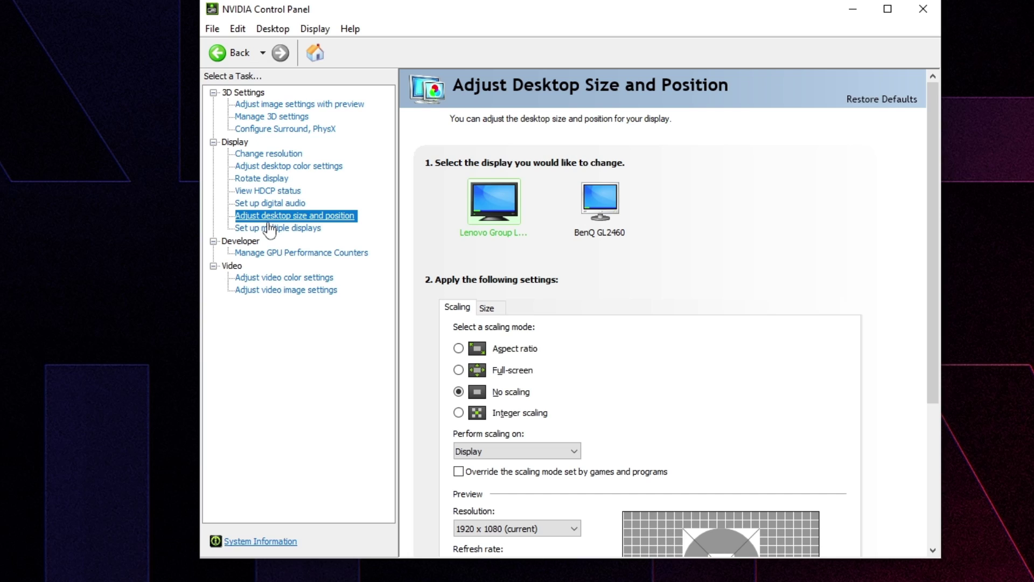
key("alt+F4")
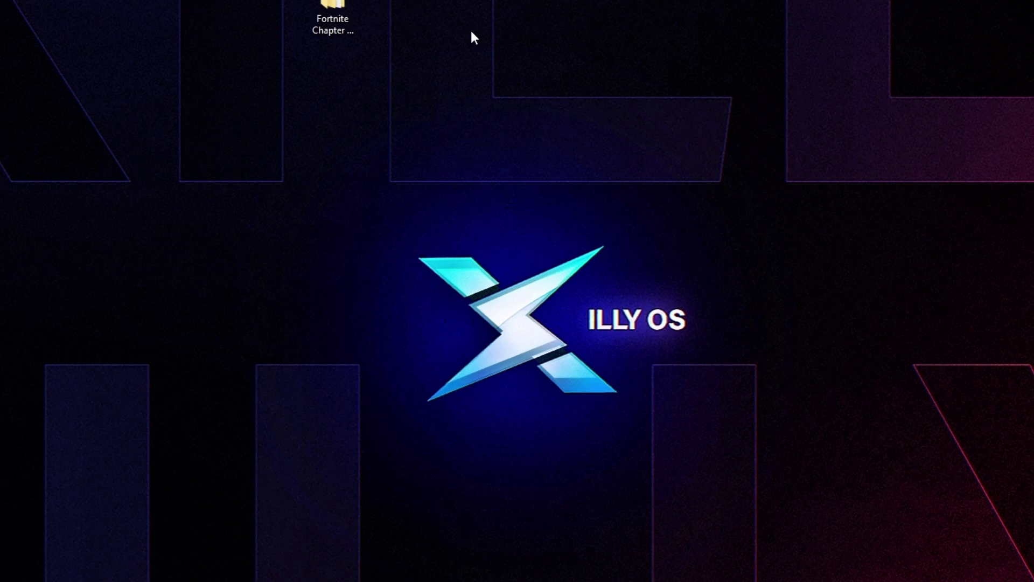
Step: Open the pack's 3. GPU Optimization folder and launch the MSI Mode Tool
double_click(339, 13)
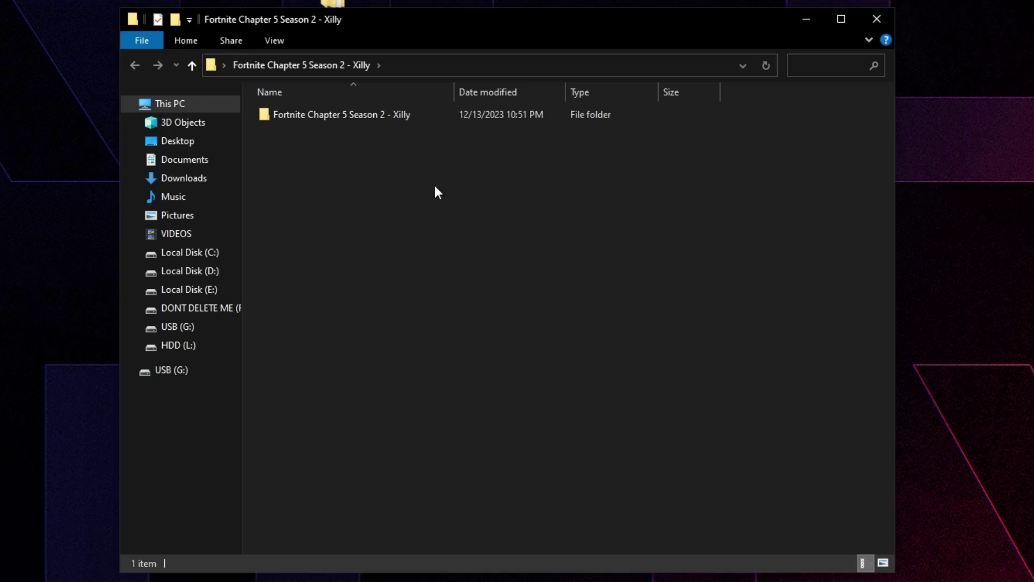
double_click(345, 115)
double_click(325, 148)
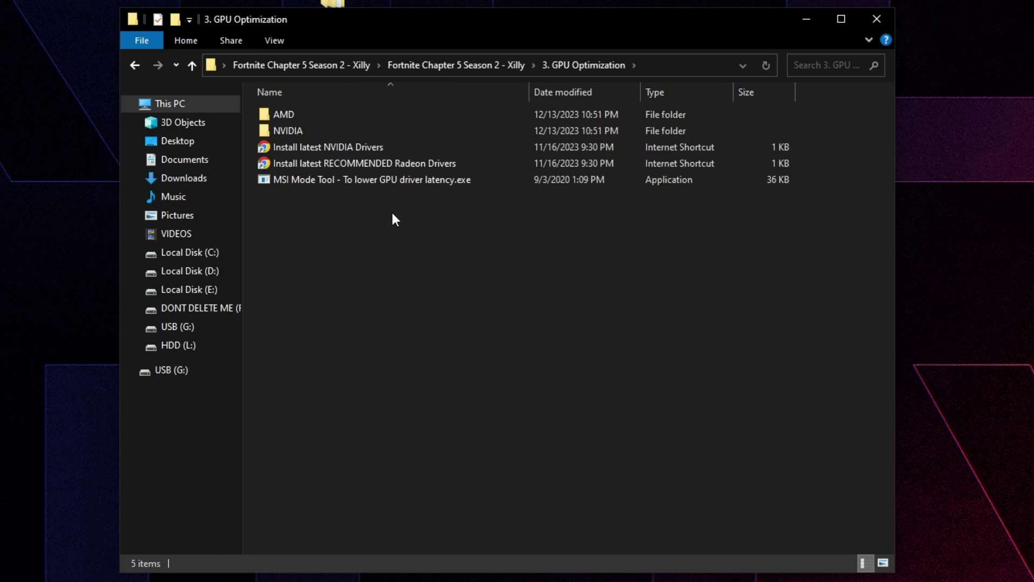
double_click(332, 183)
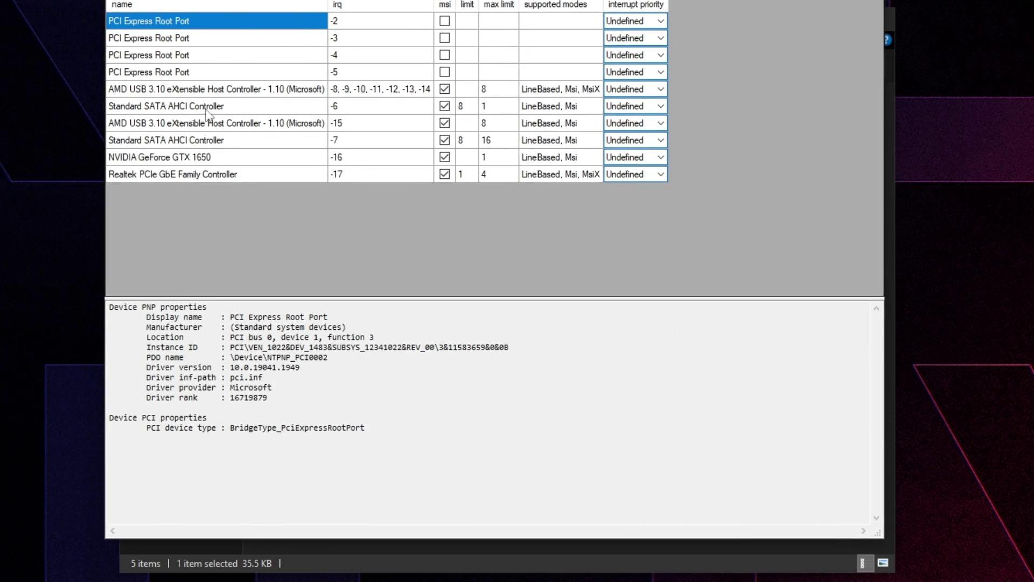
Step: Enable MSI for the GTX 1650 with interrupt priority Undefined, refresh the list, and close the utility
left_click(216, 160)
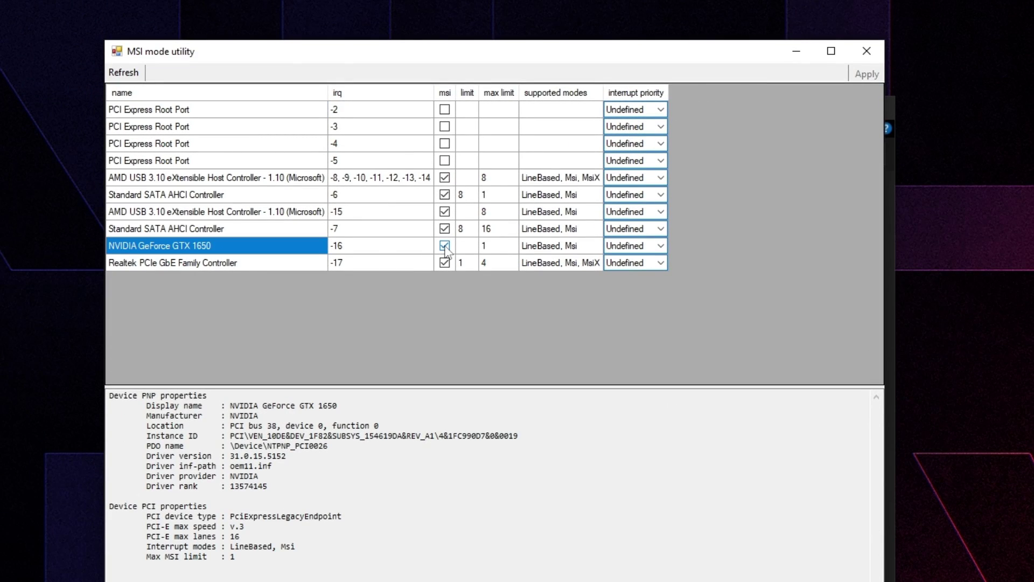
left_click(635, 245)
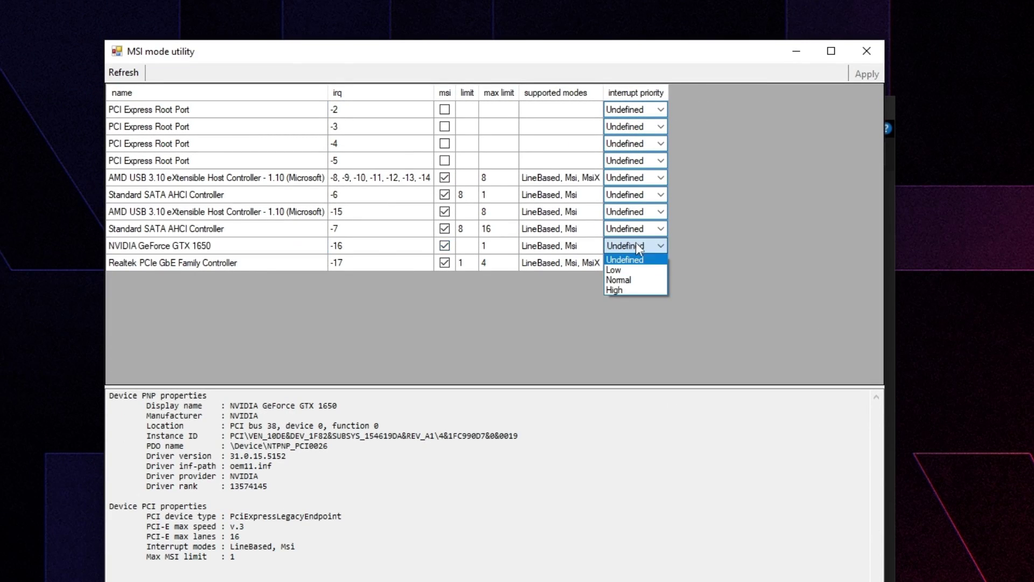
left_click(631, 259)
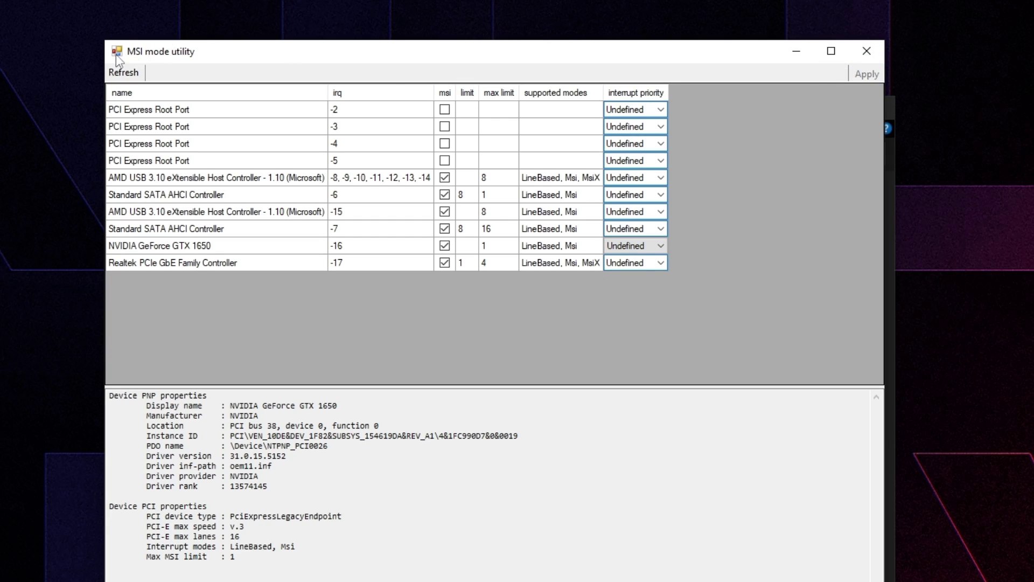
left_click(121, 72)
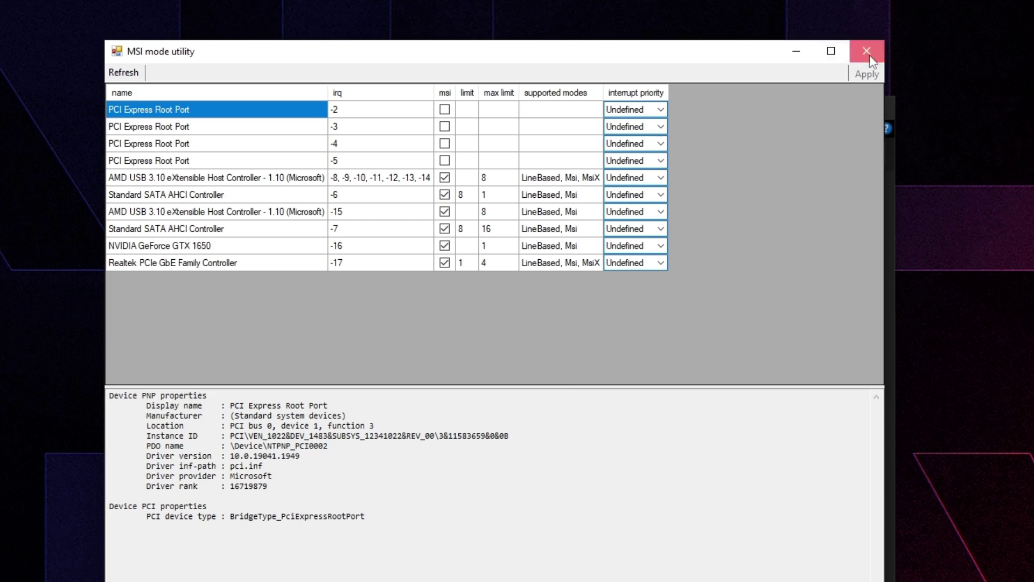
left_click(867, 52)
Step: Go to the 4. Basic Windows Optimizations folder and check the Commands (Desktop) and (Laptop).bat files
left_click(134, 154)
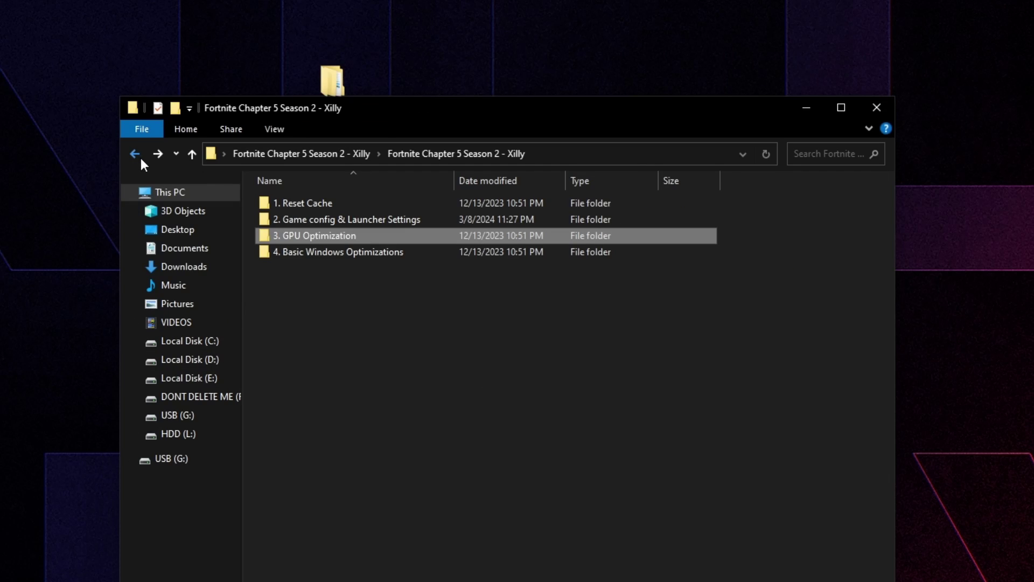
double_click(331, 252)
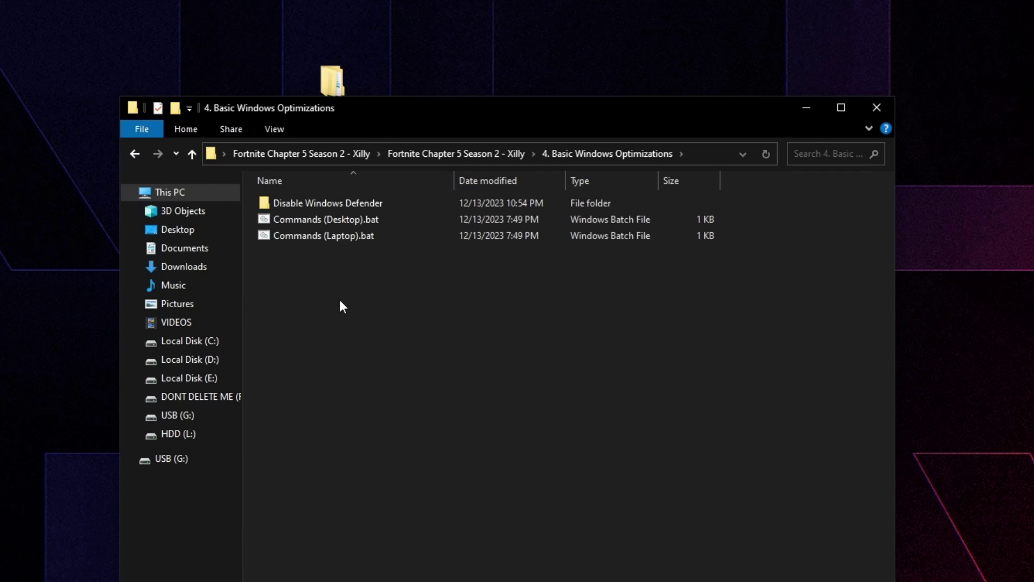
right_click(360, 224)
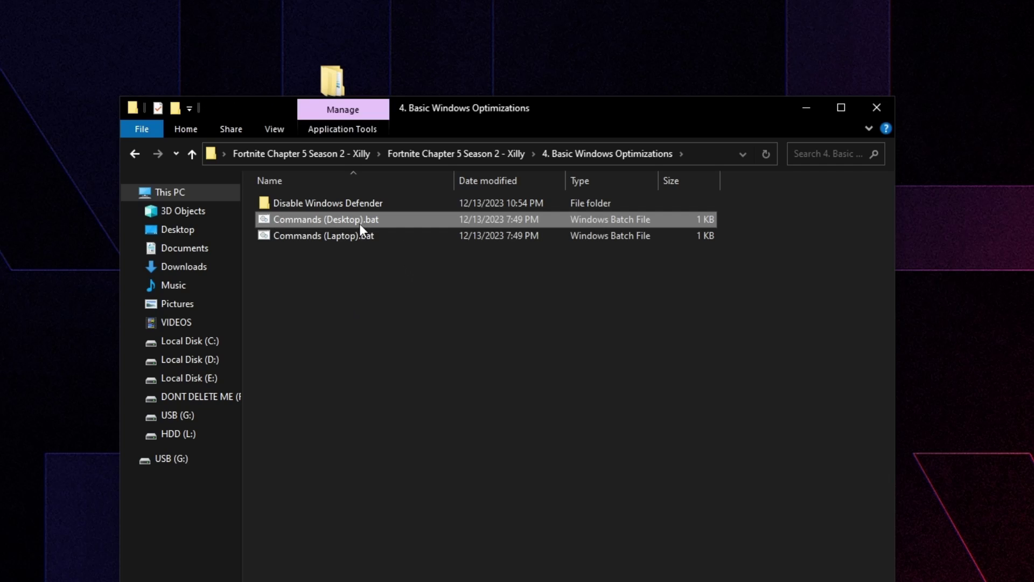
left_click(303, 239)
left_click(478, 394)
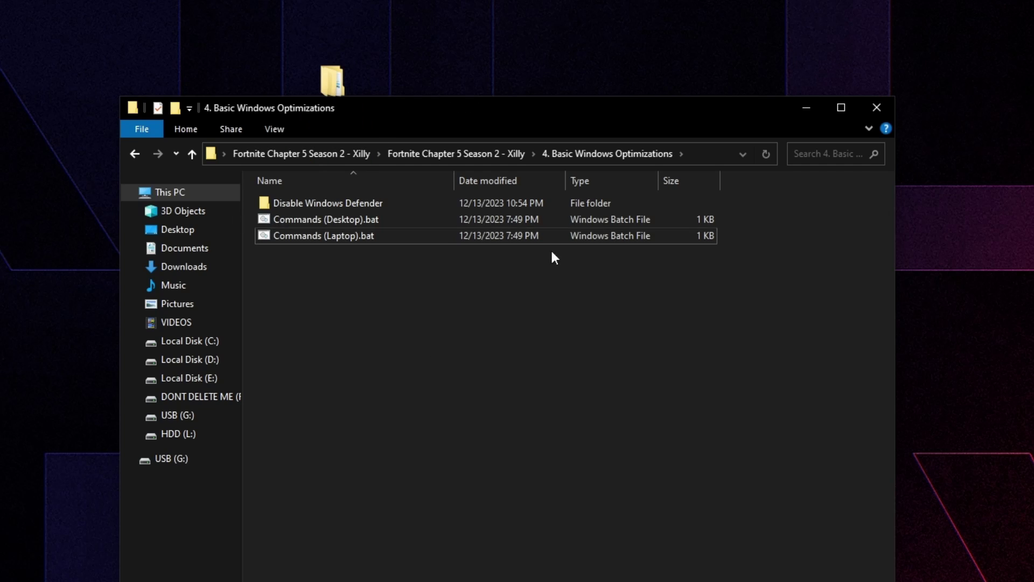
right_click(312, 237)
left_click(279, 252)
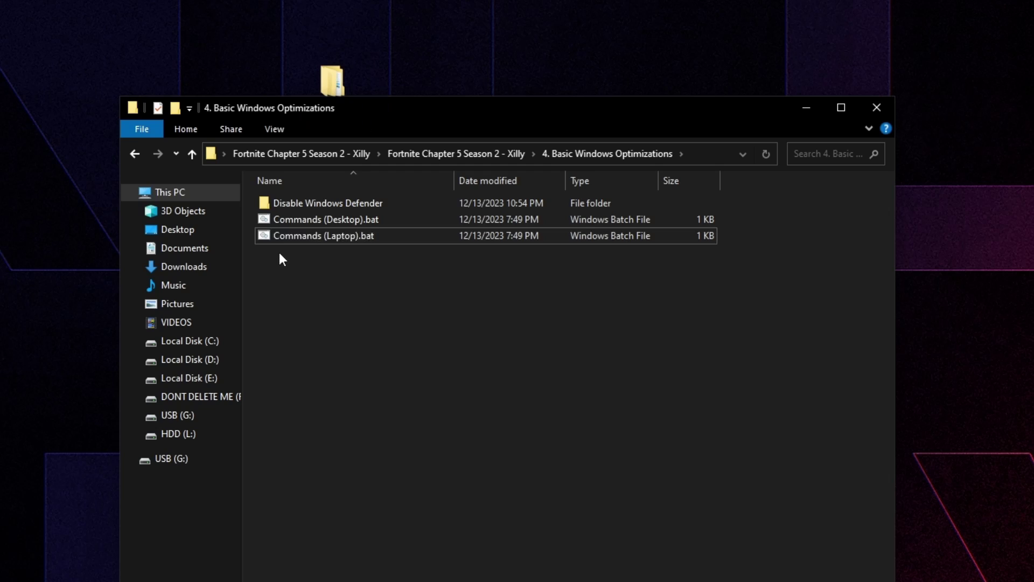
Step: Run Commands (Desktop).bat, close its finished command window, and open the Disable Windows Defender folder
left_click(292, 221)
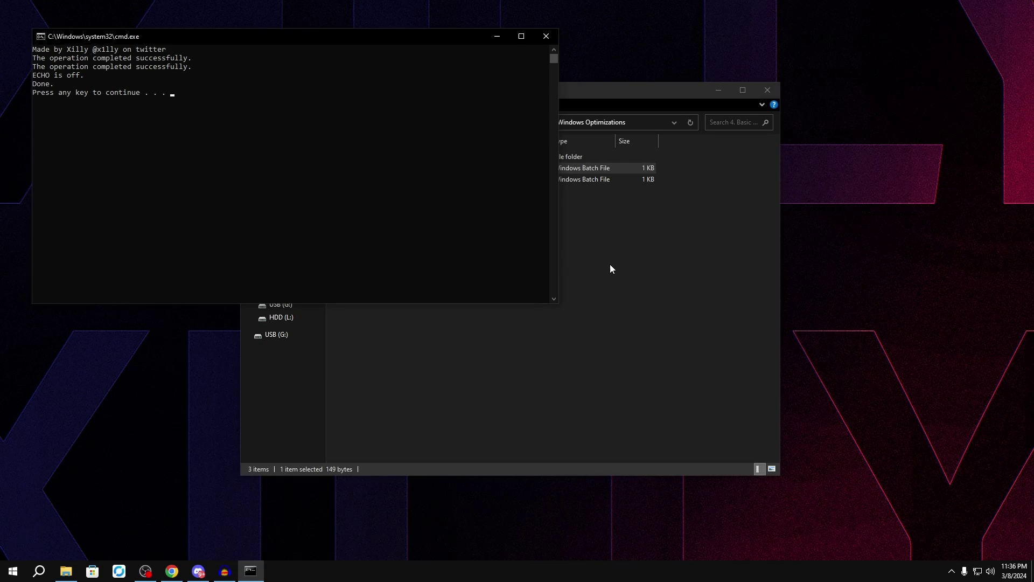
left_click_drag(100, 42, 325, 96)
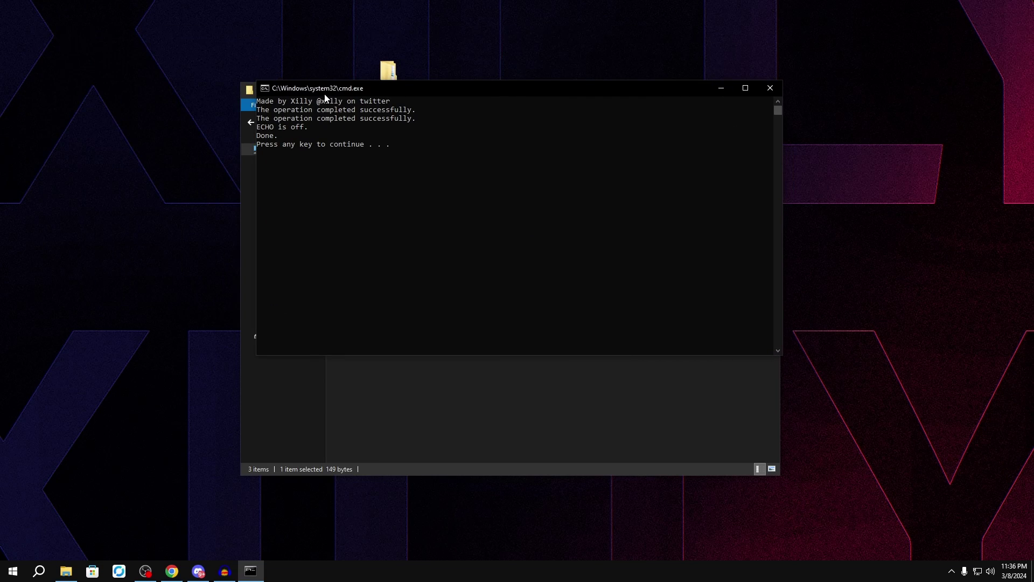
key("Return")
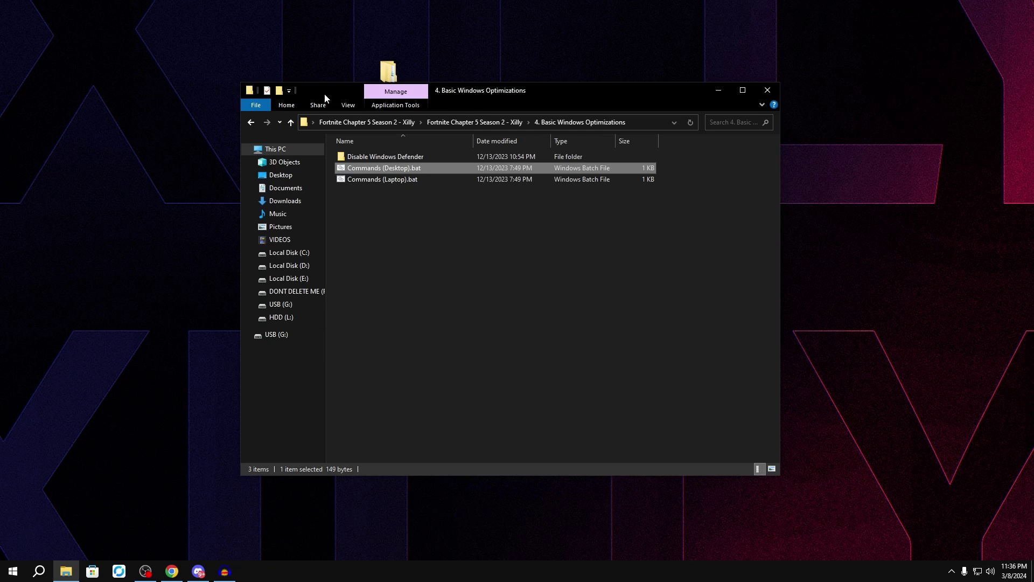
left_click(413, 247)
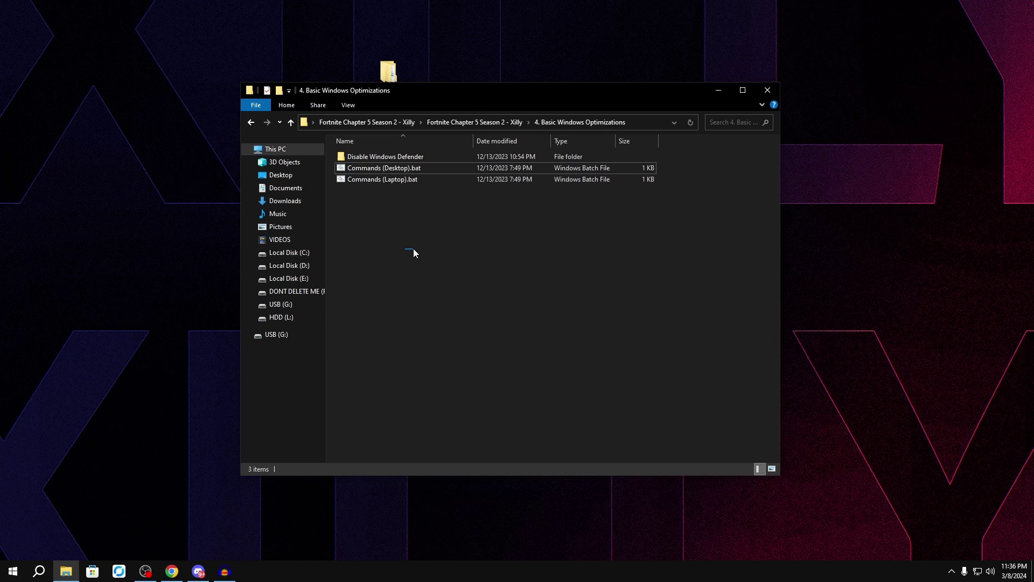
double_click(371, 155)
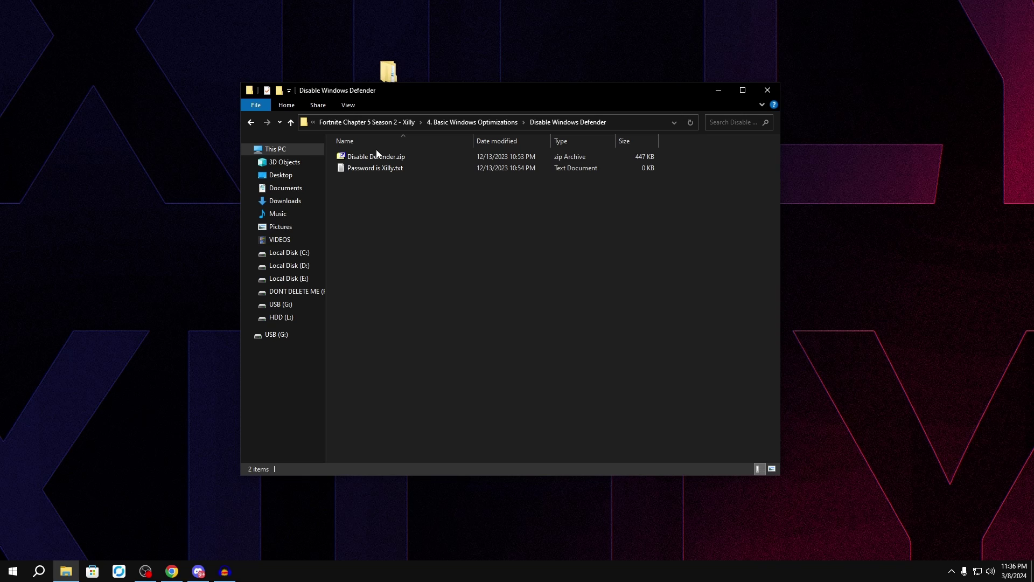
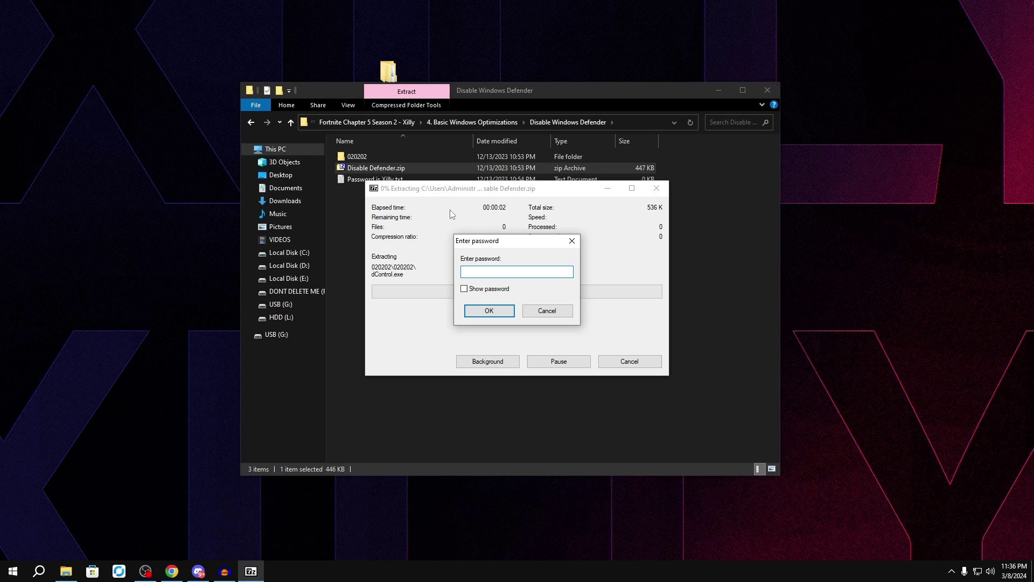
Step: Enter the archive password for Disable Defender.zip in the Enter password box
type("Xilly")
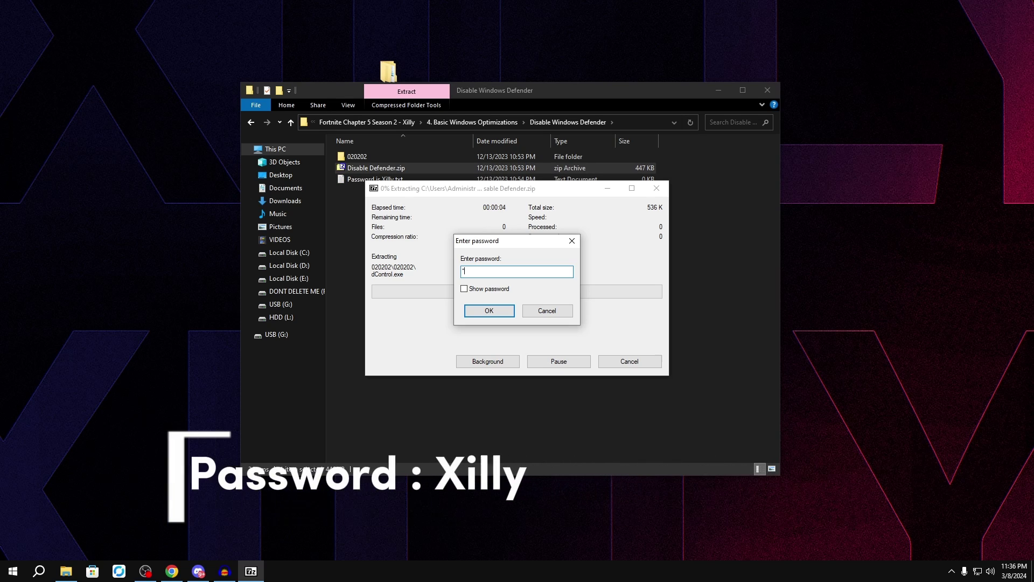
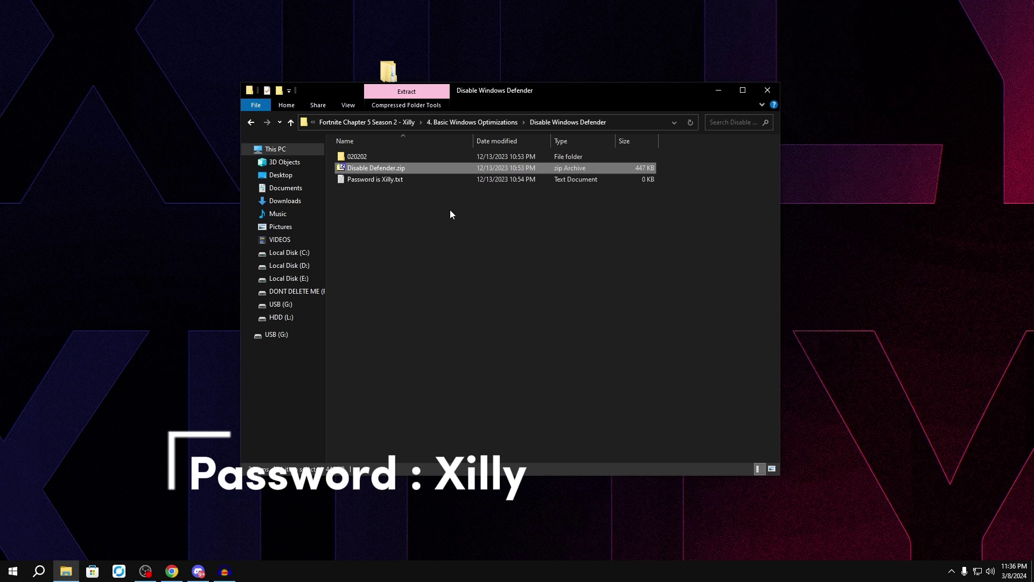
Step: Open the extracted 020202 folder, then its inner 020202 folder, to show dControl.exe and three supporting files
double_click(355, 156)
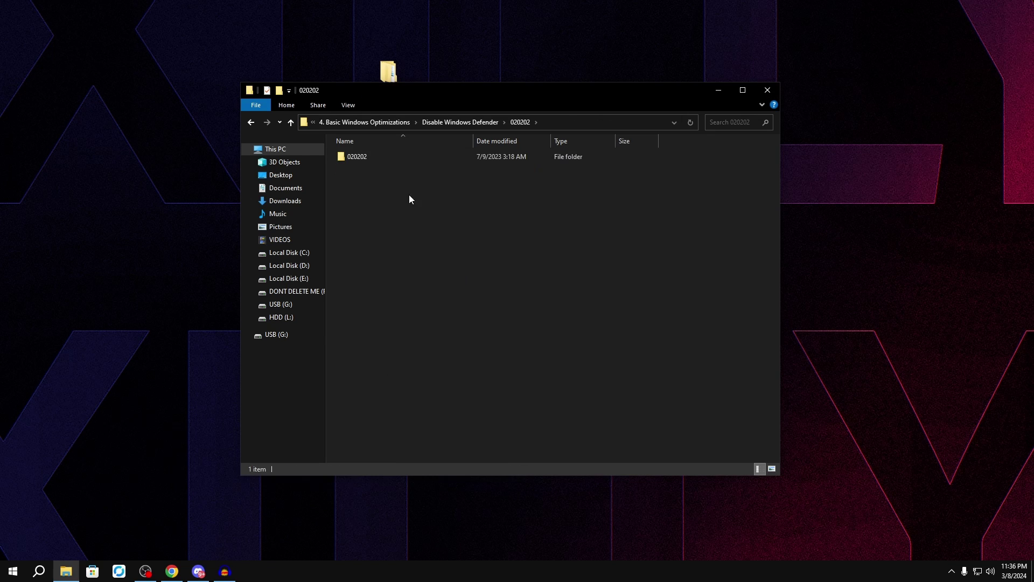
double_click(363, 159)
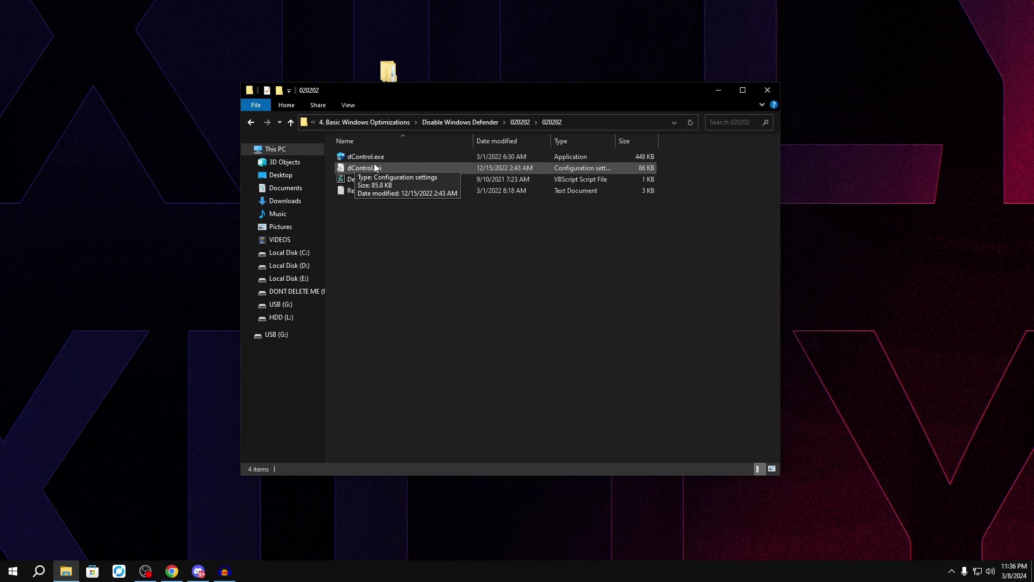
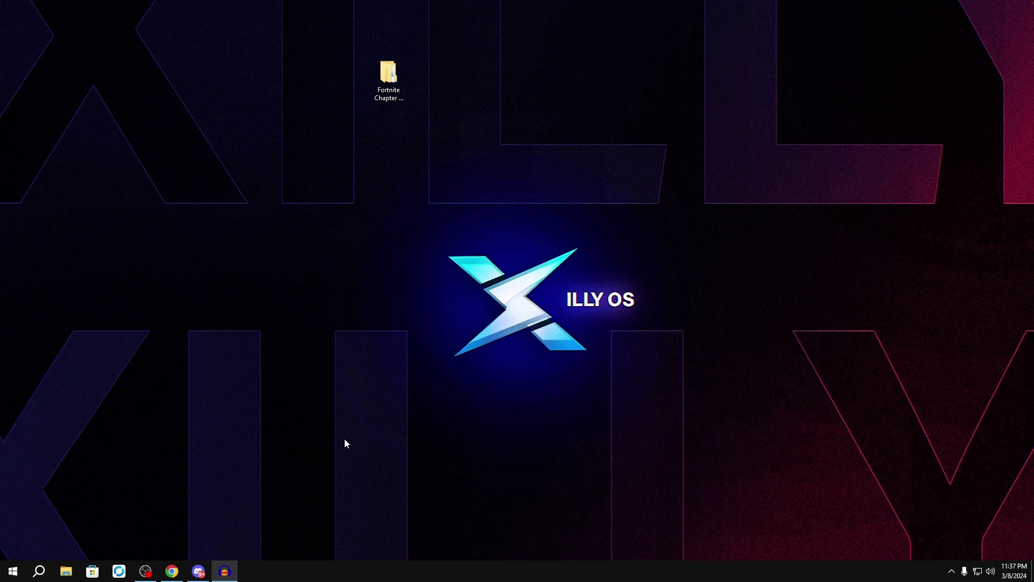
Step: Open Settings > System and confirm hardware-accelerated GPU scheduling is Off in Graphics settings
left_click(13, 571)
left_click(13, 520)
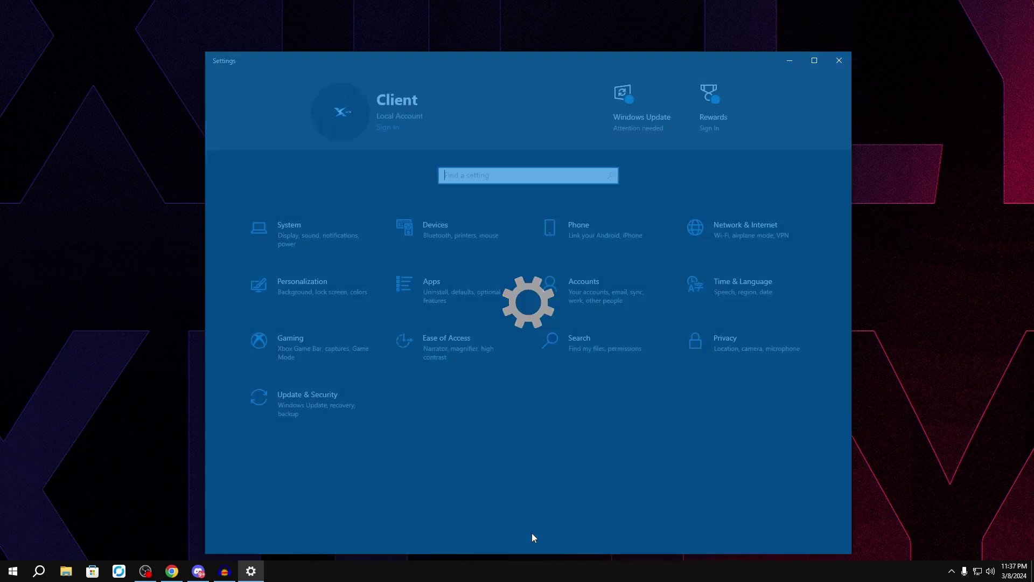
left_click(336, 240)
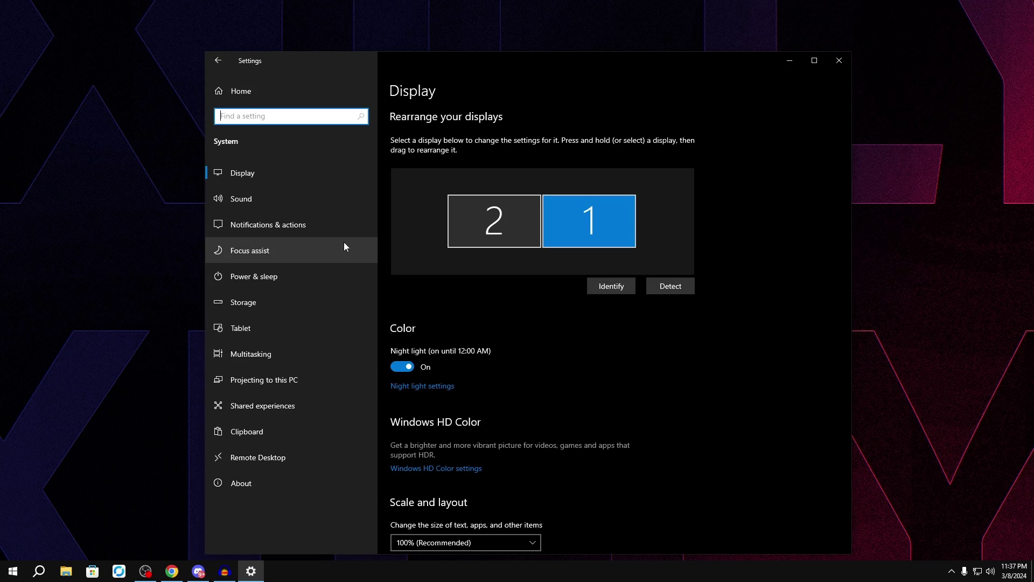
scroll(536, 373, "down", 5)
left_click(426, 509)
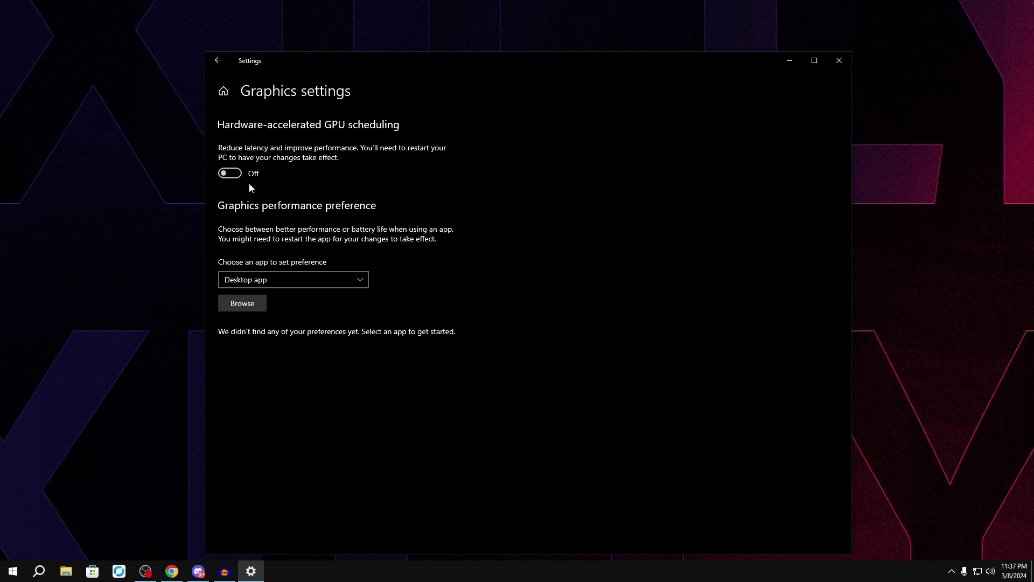
left_click(218, 60)
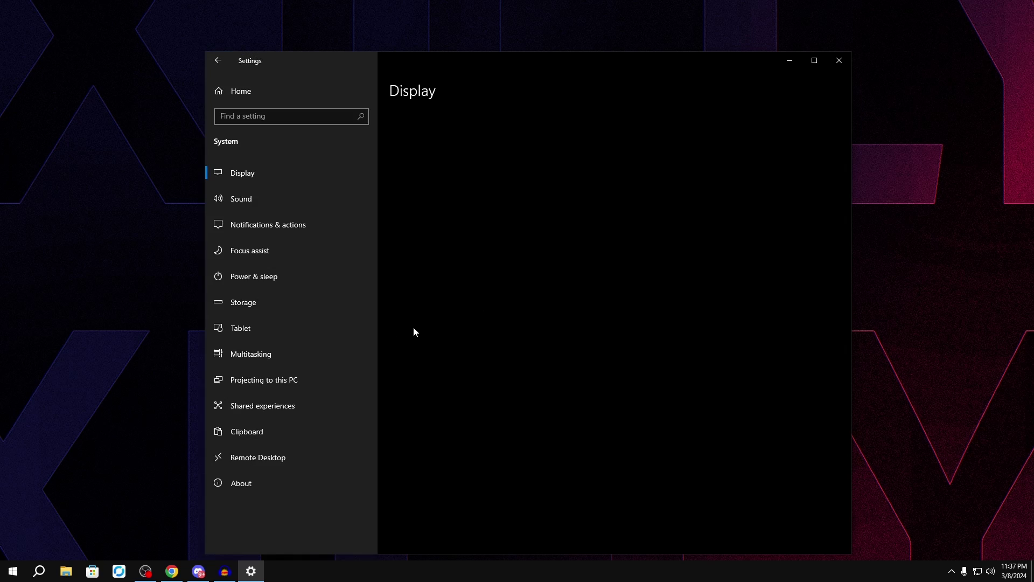
Step: Review Power & sleep (Xilly Power plan), Storage, Notifications & actions and Shared experiences pages
left_click(296, 280)
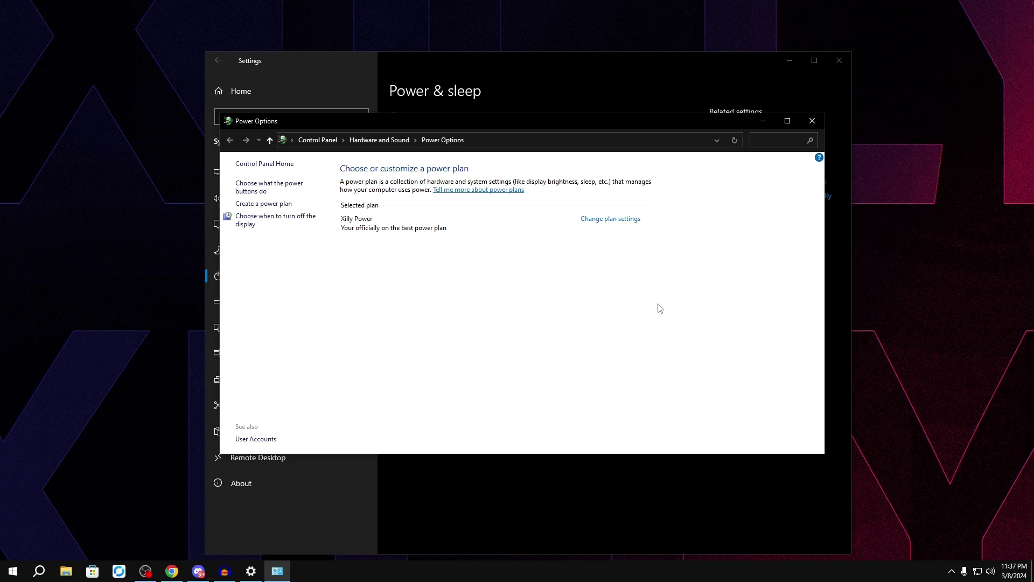
left_click(816, 123)
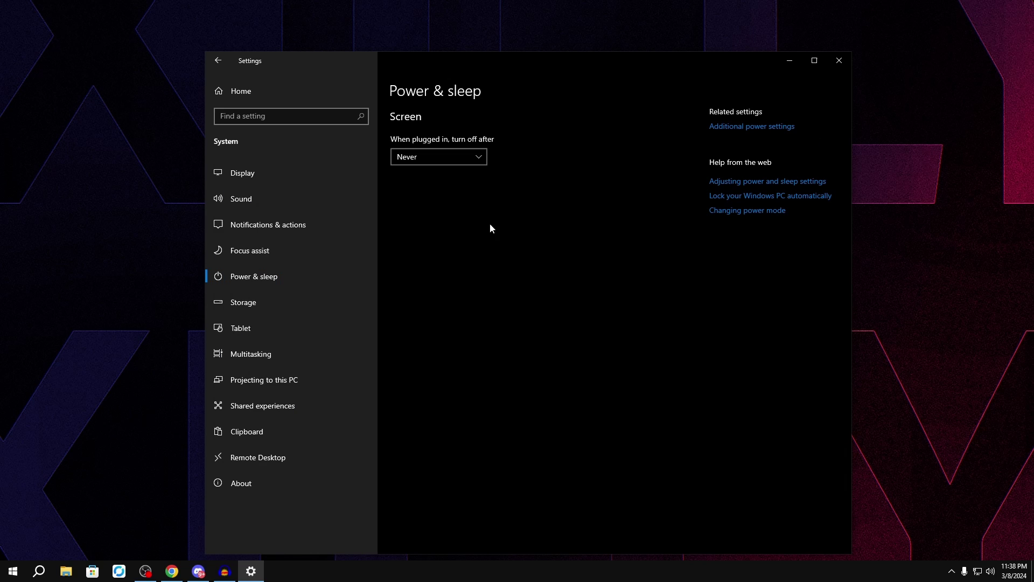
left_click(356, 300)
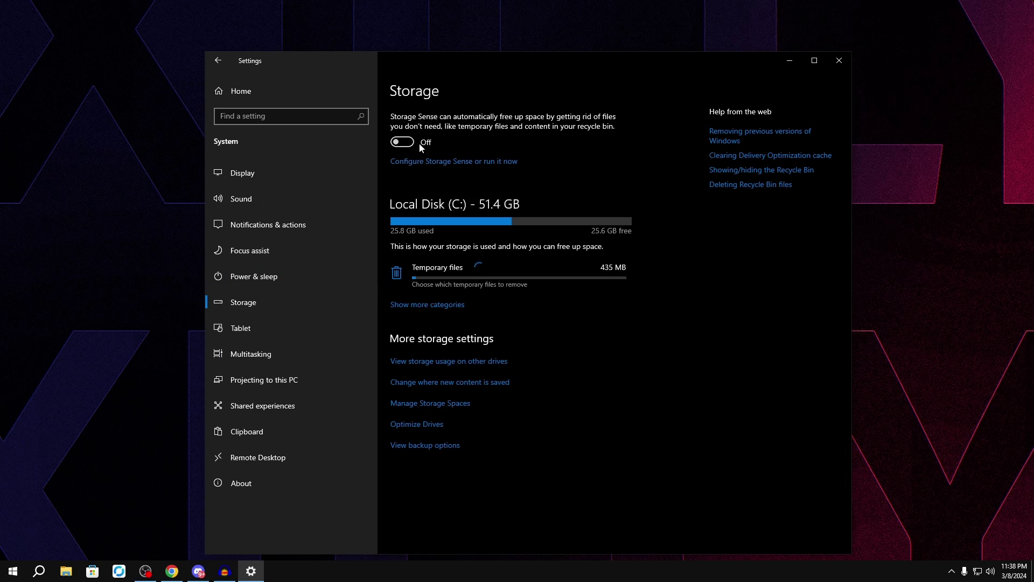
left_click(268, 228)
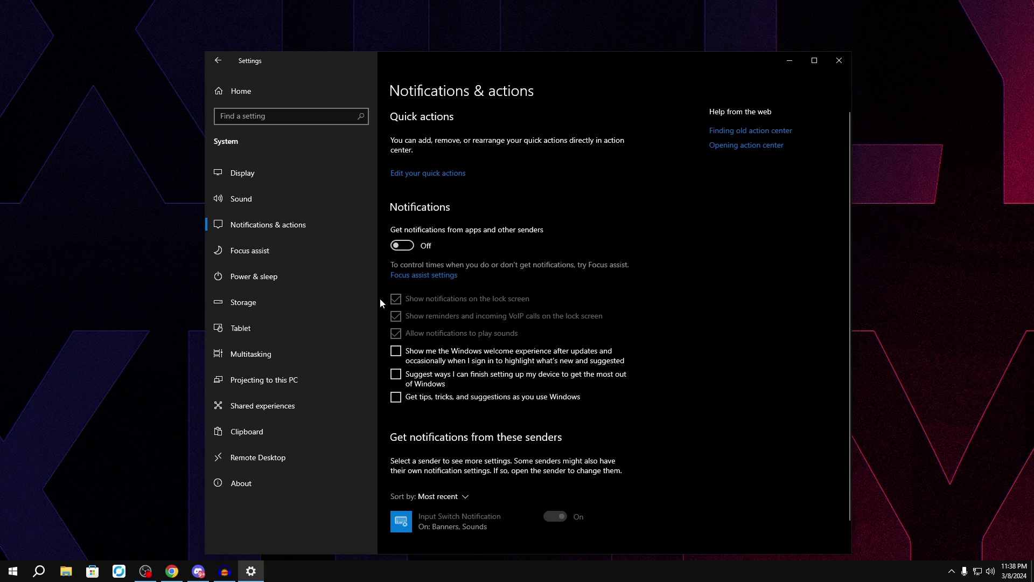
left_click(300, 410)
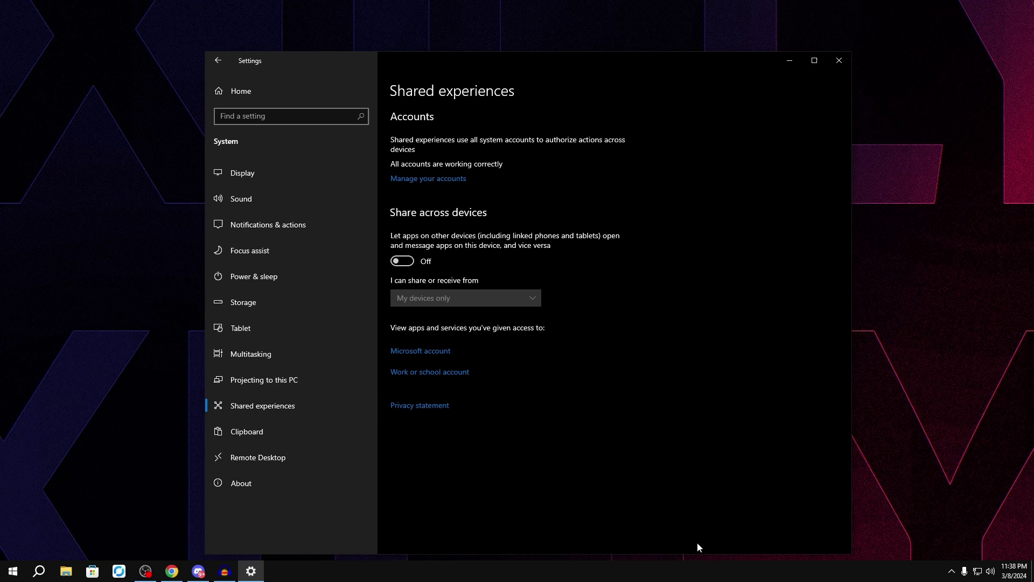
key("alt+Left")
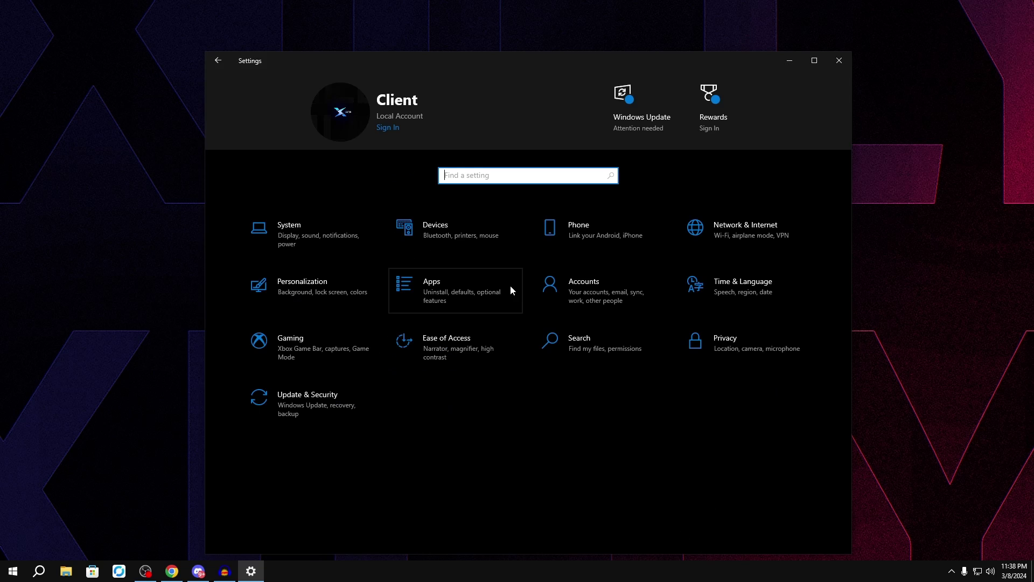
Step: Open the Apps category and browse the Apps & features list
left_click(510, 287)
scroll(632, 409, "down", 15)
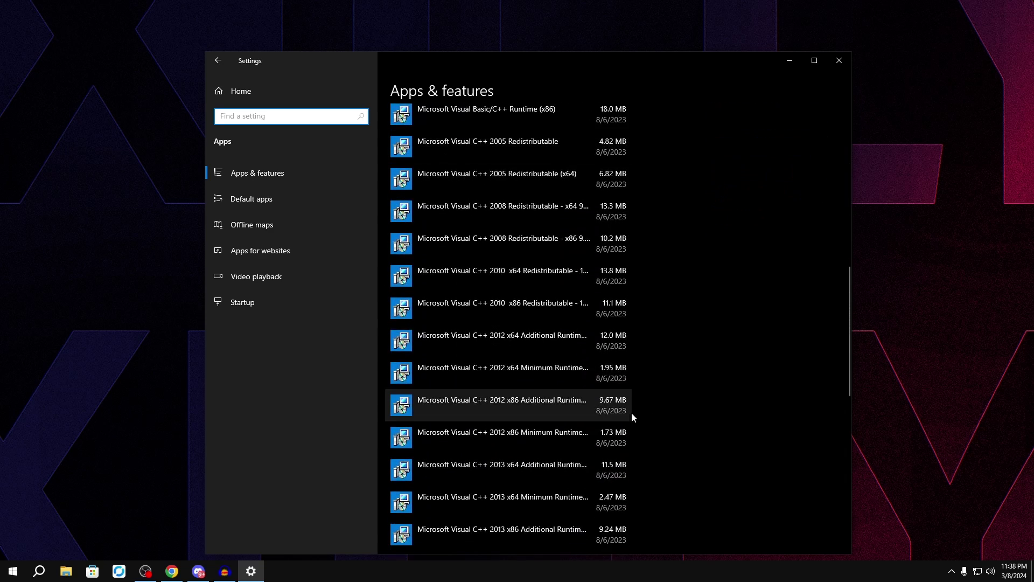
scroll(445, 335, "up", 10)
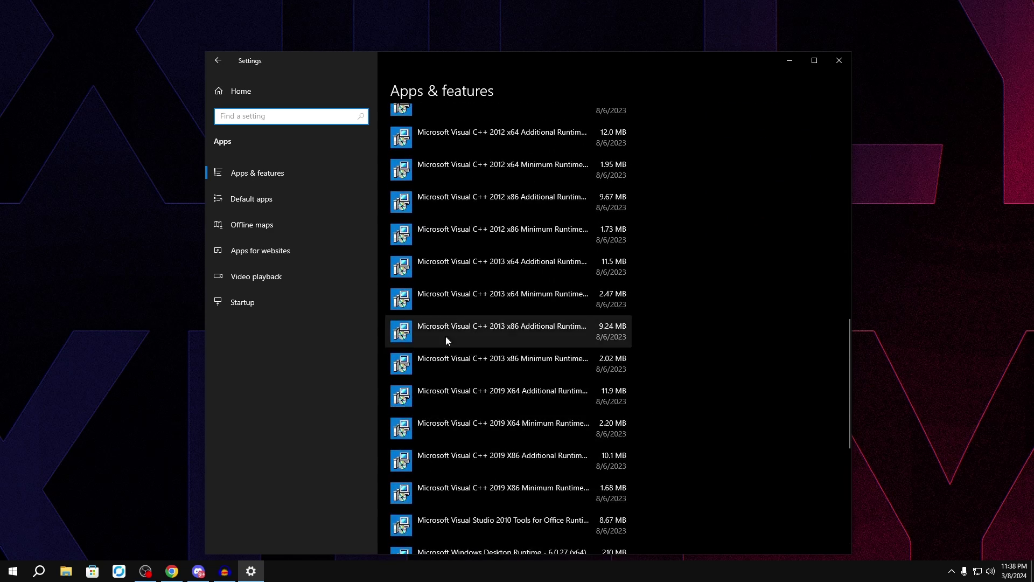
scroll(520, 513, "up", 6)
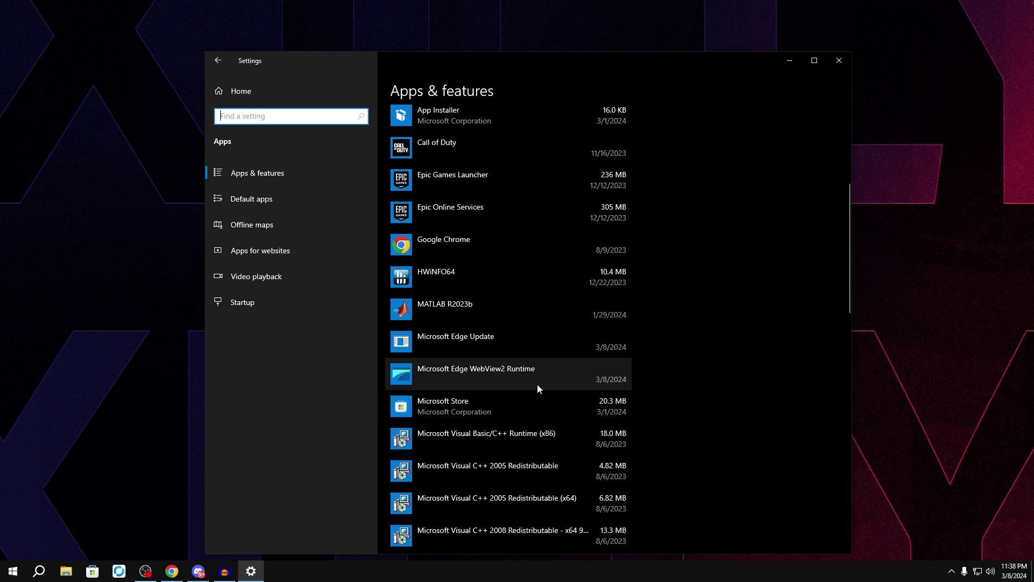
scroll(538, 384, "up", 3)
scroll(565, 326, "up", 2)
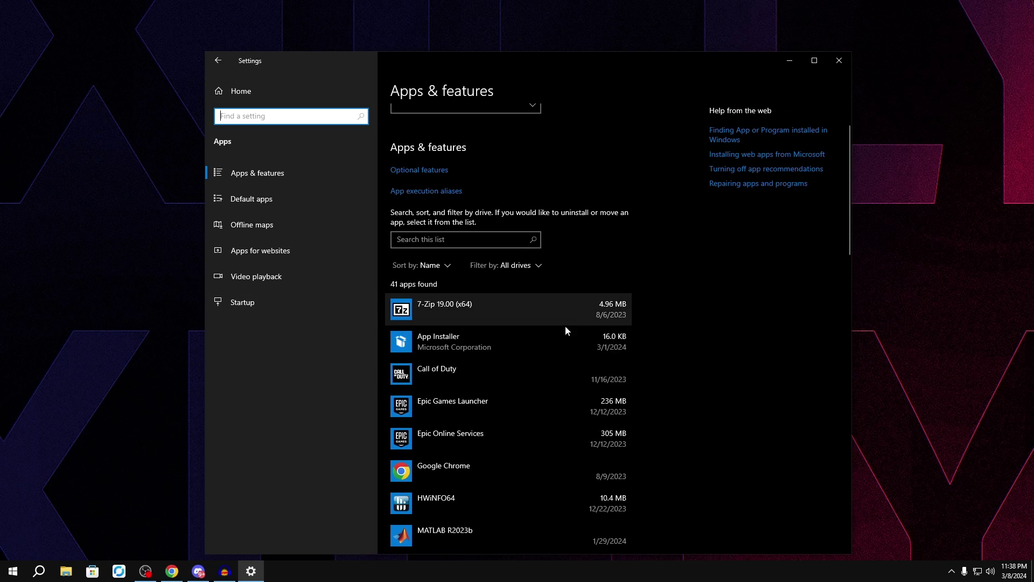
Step: Turn OBS Studio Off in the Startup apps list
left_click(242, 302)
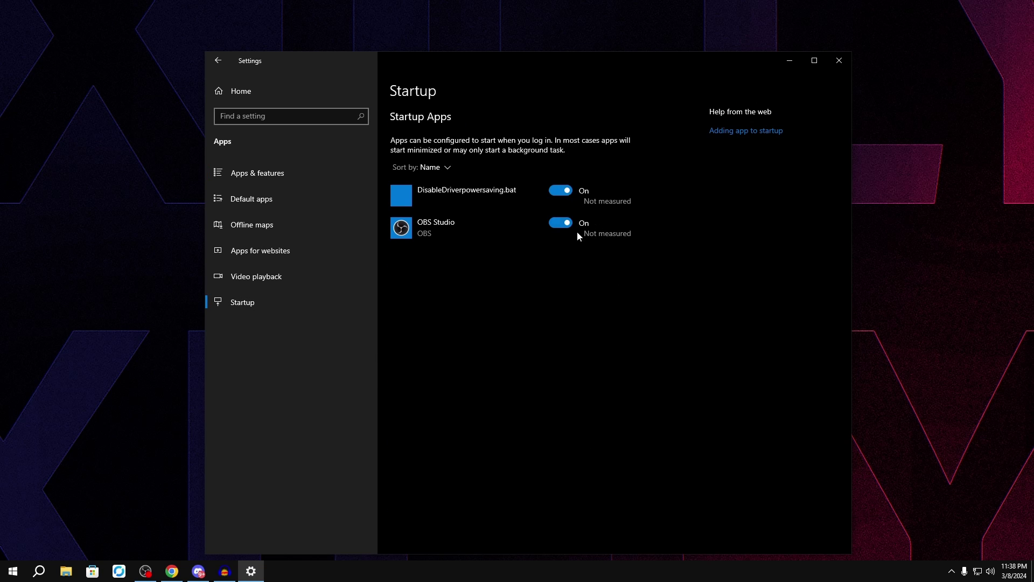
left_click(560, 223)
left_click(277, 91)
Step: Switch the Game Mode toggle Off, then revisit Xbox Game Bar and go Home
left_click(296, 334)
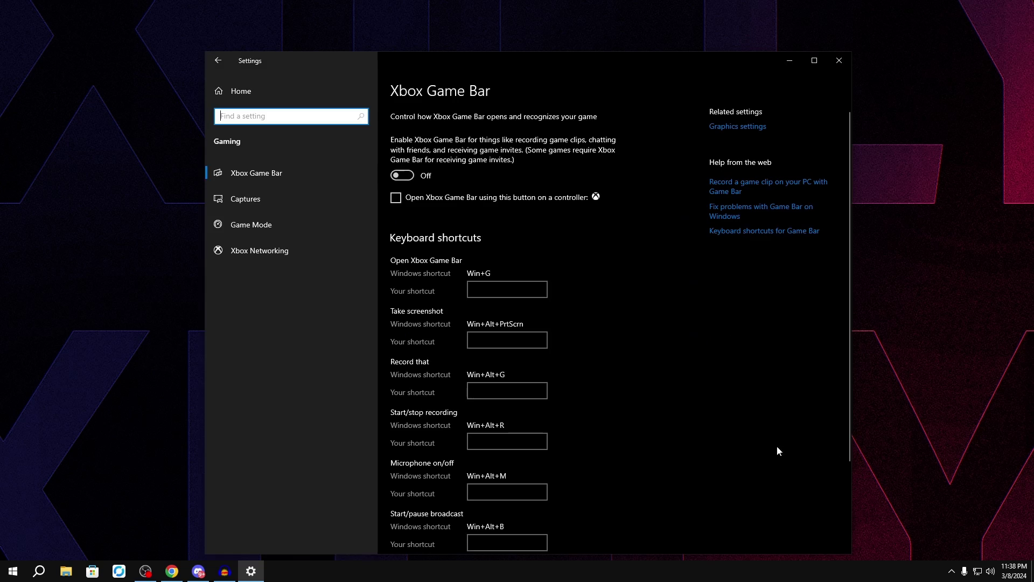
left_click(251, 225)
left_click(402, 156)
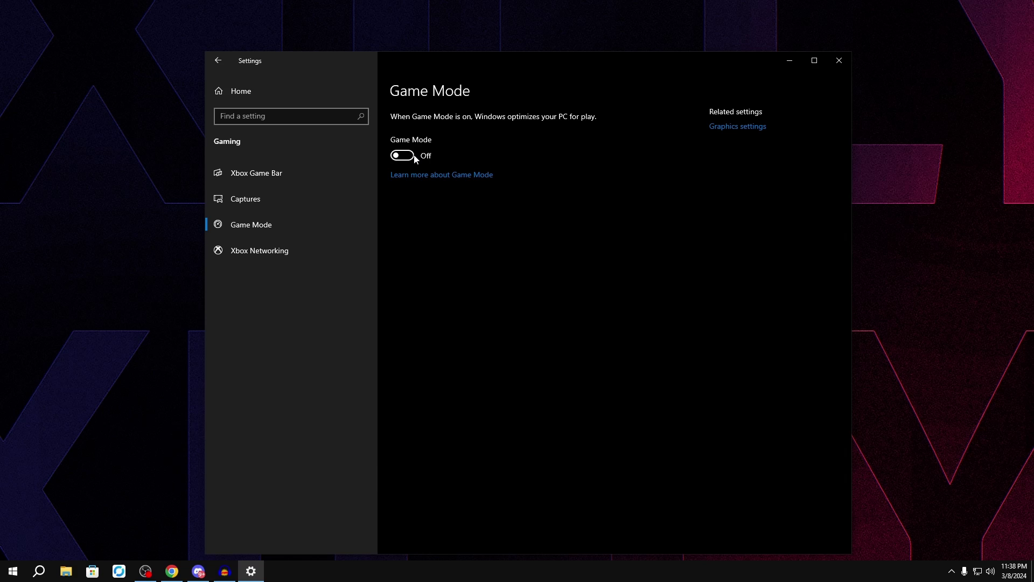
left_click(344, 180)
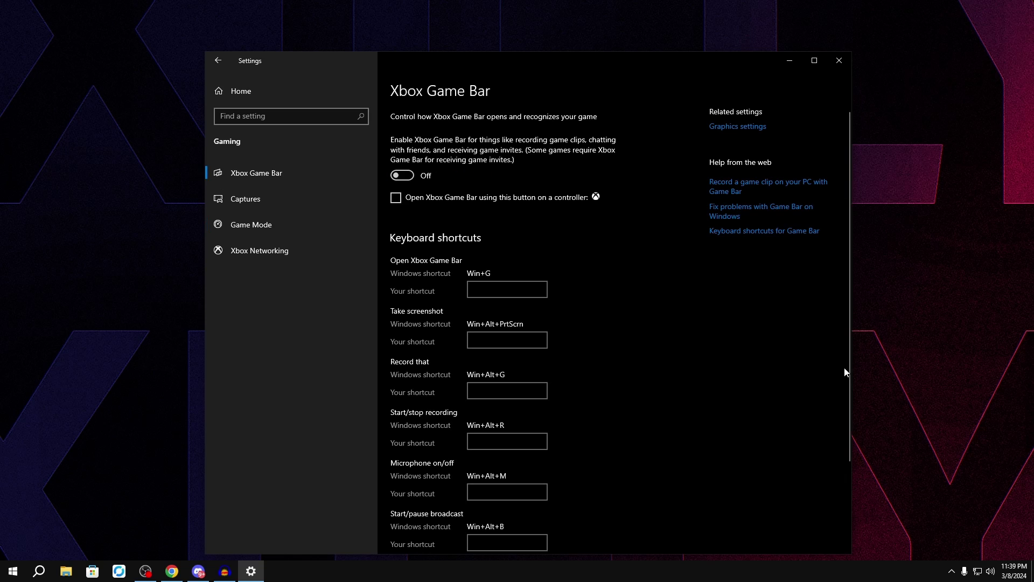
left_click(363, 92)
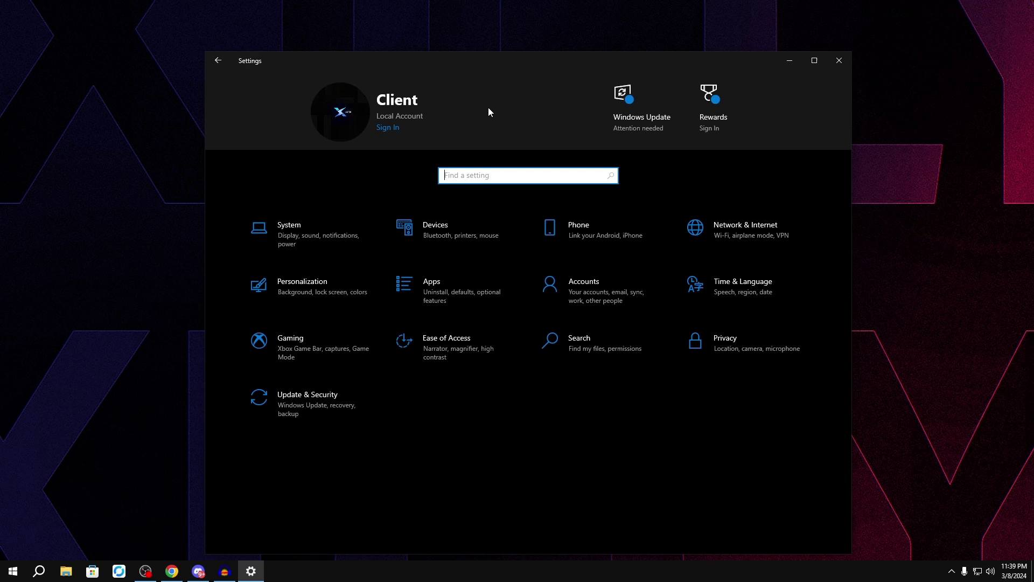
Step: Review Microphone, Camera, Activity history, Speech and General privacy pages, with General options Off
left_click(752, 334)
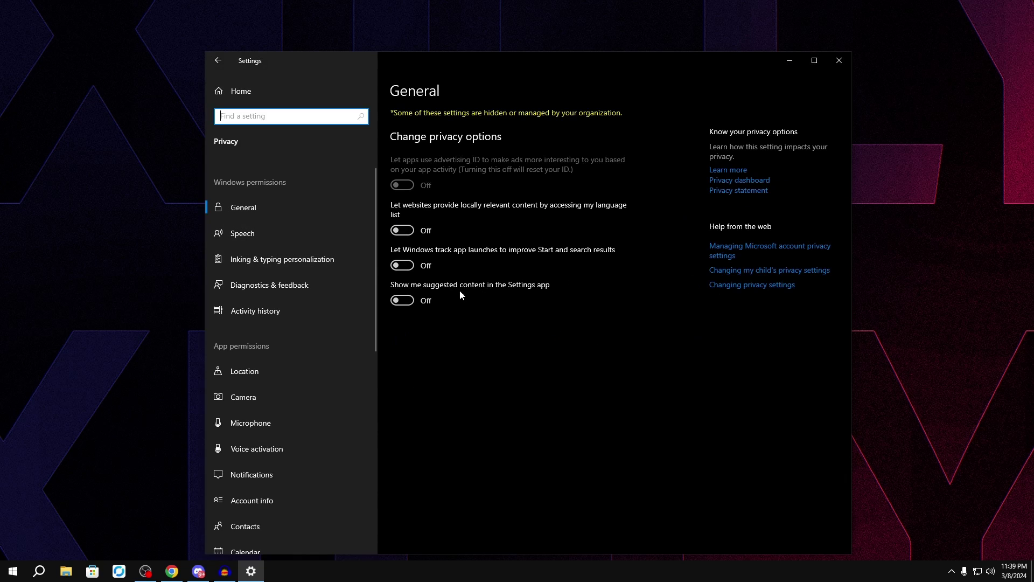
scroll(305, 235, "down", 5)
scroll(276, 331, "up", 5)
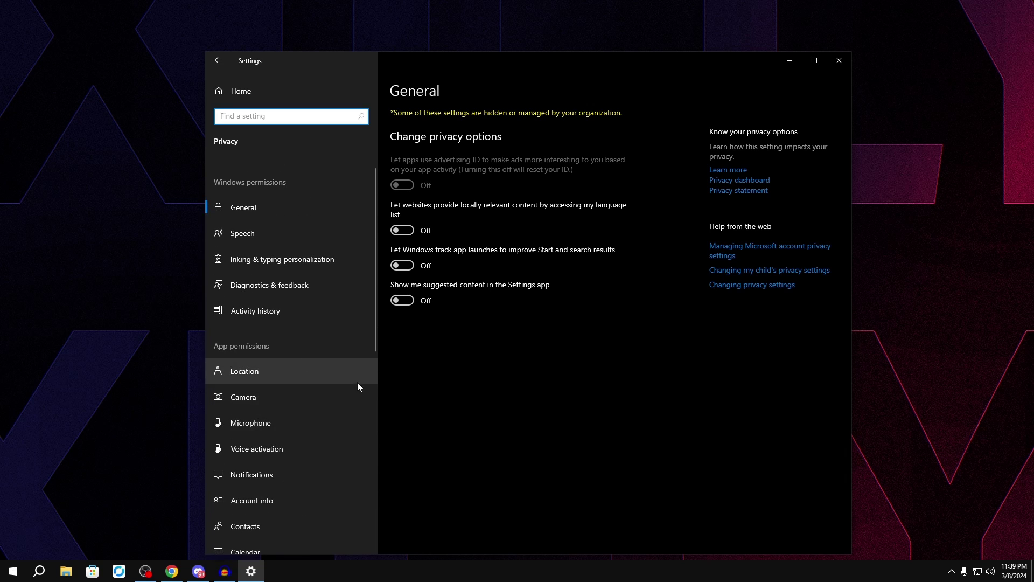
left_click(261, 422)
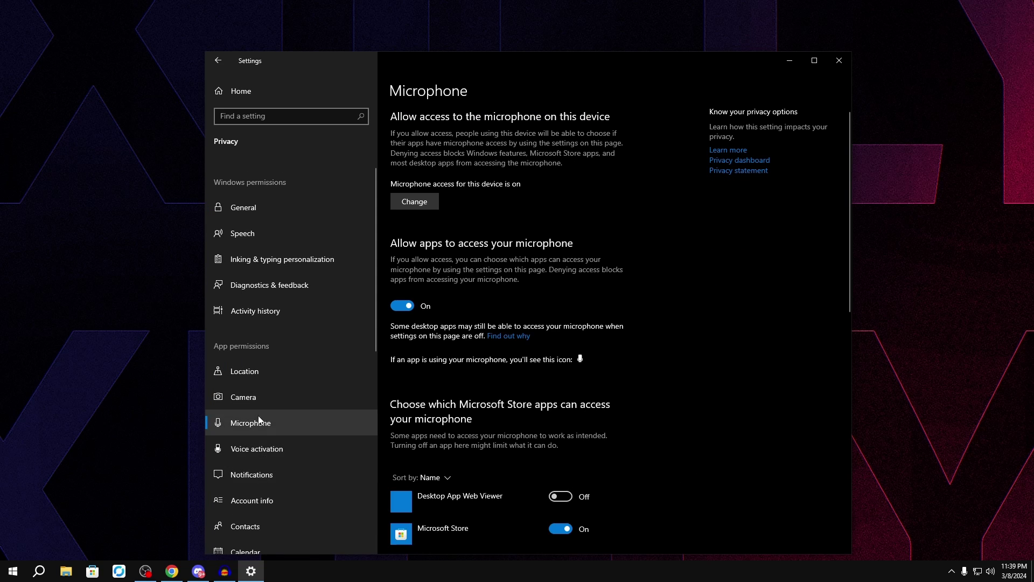
left_click(254, 399)
left_click(253, 311)
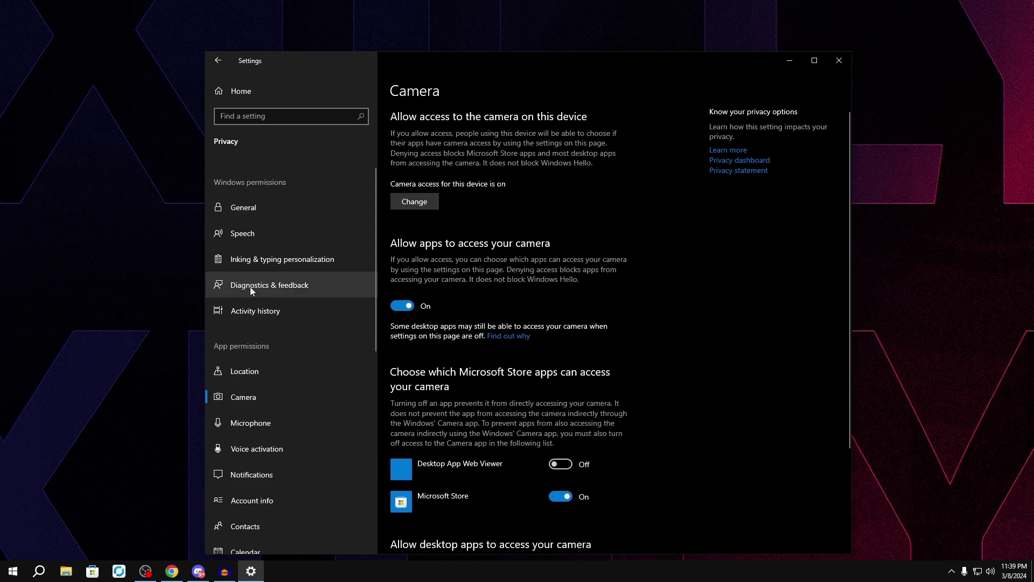
left_click(257, 235)
left_click(257, 215)
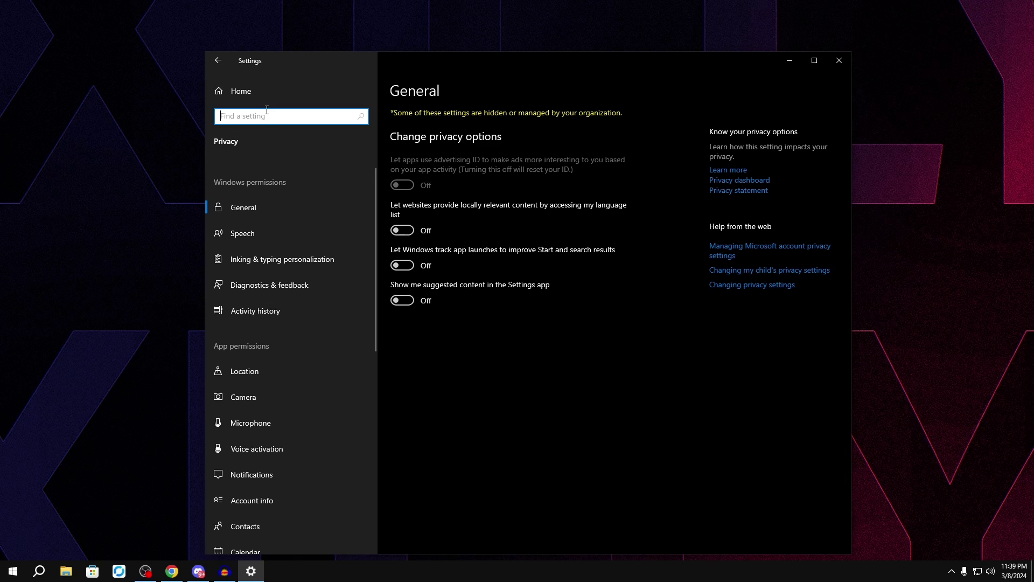
left_click(241, 91)
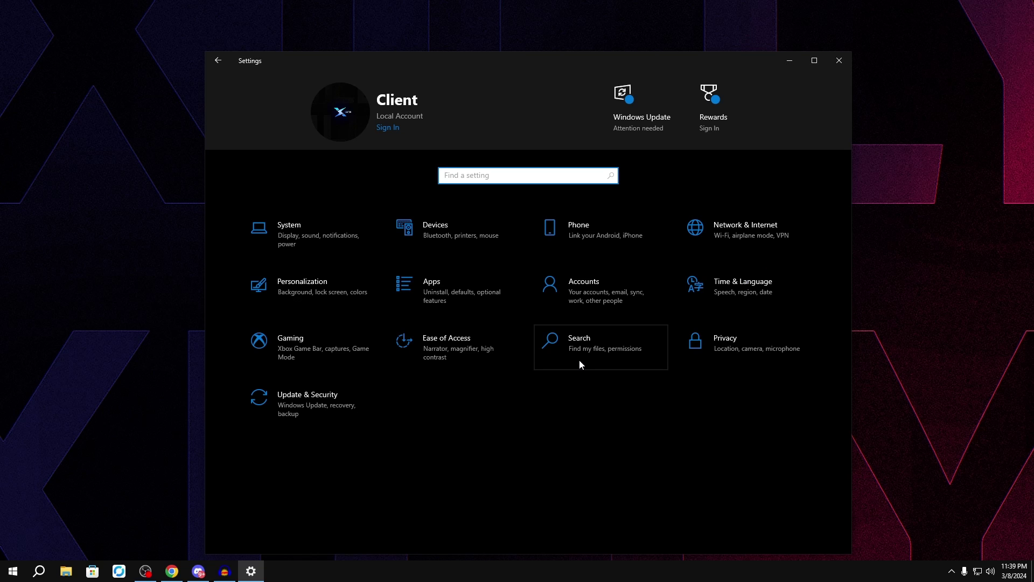
Step: Open the Ethernet connection's status from the network adapter list
left_click(748, 248)
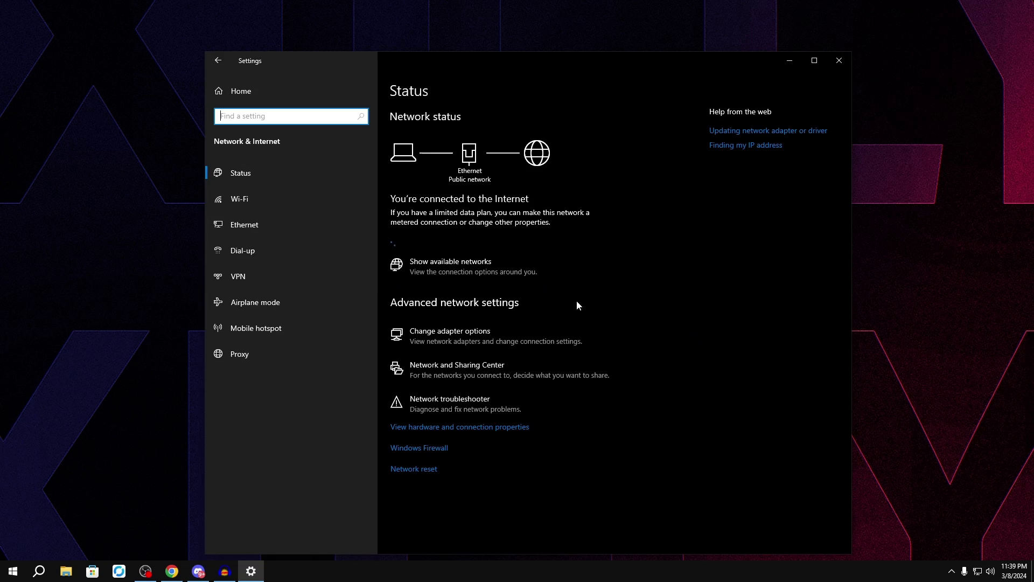
left_click(515, 335)
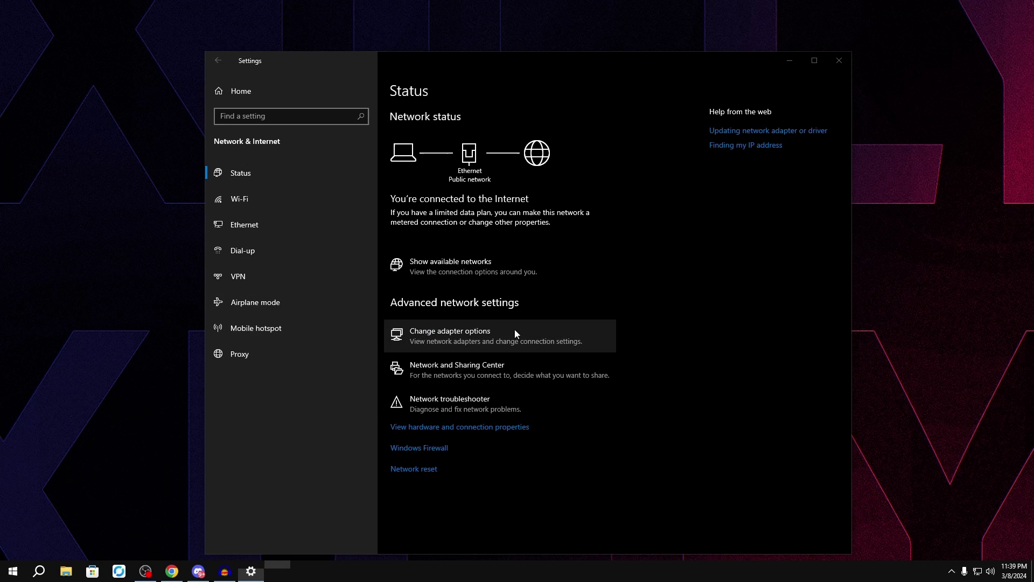
double_click(252, 187)
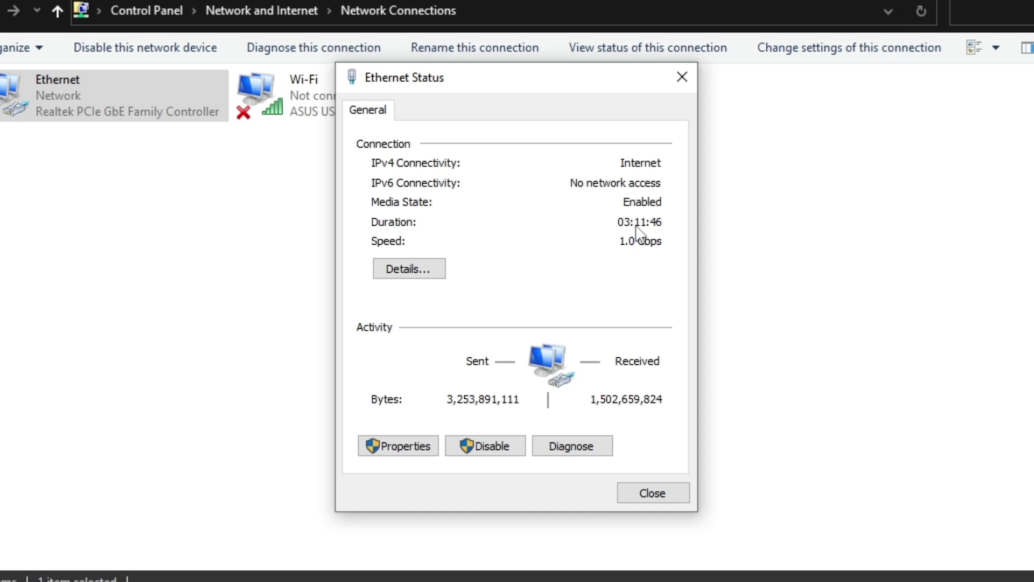
Step: Confirm only QoS Packet Scheduler and IPv4 are enabled in Ethernet properties, then OK
left_click(398, 446)
left_click_drag(681, 297, 682, 353)
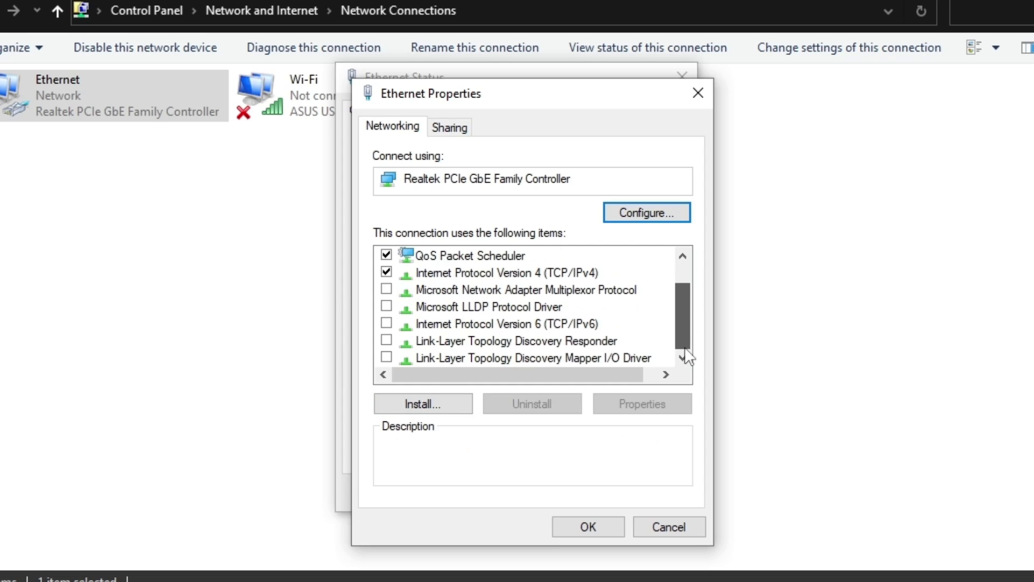
left_click(459, 276)
scroll(477, 292, "up", 1)
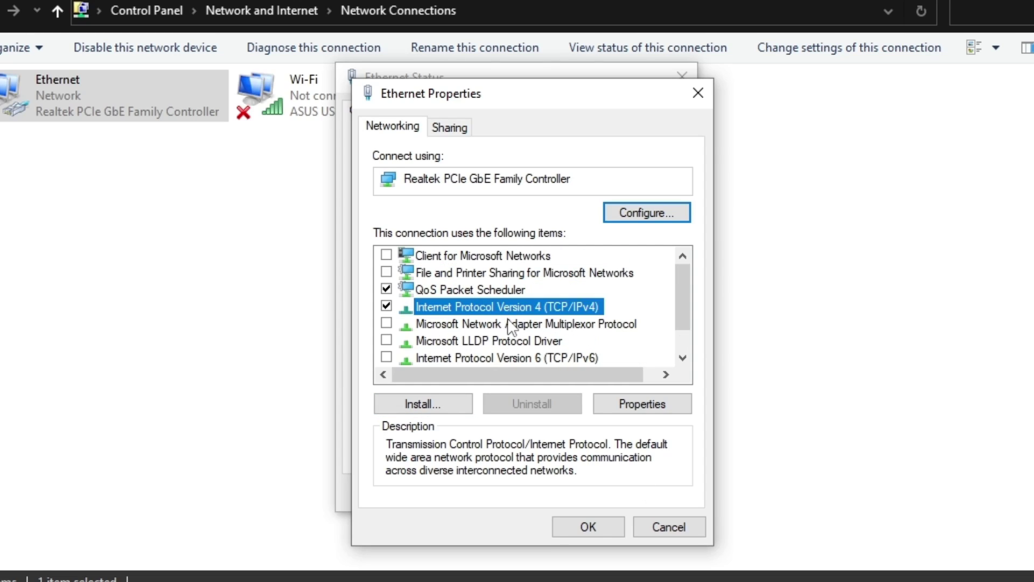
left_click(459, 296)
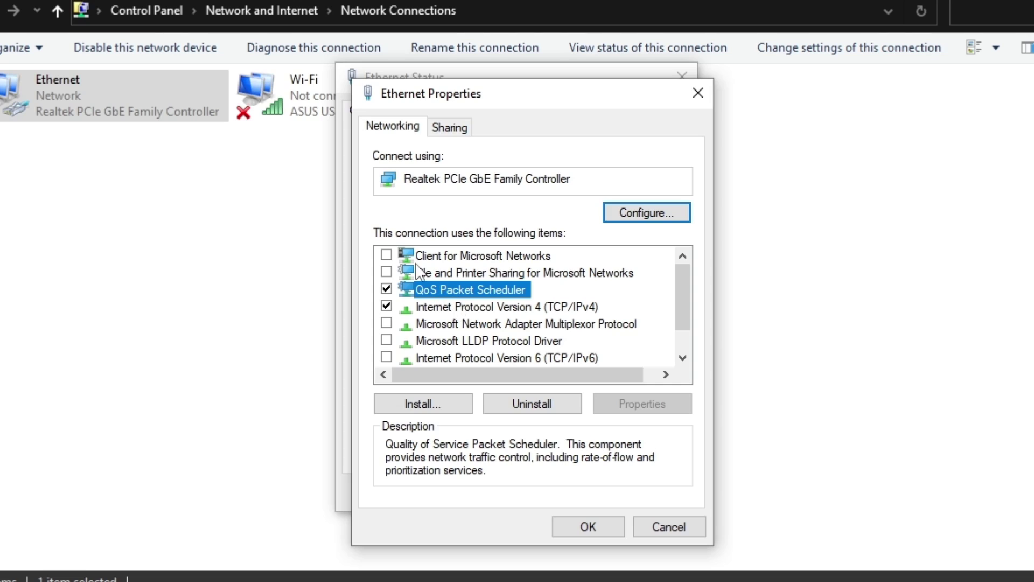
scroll(390, 304, "down", 1)
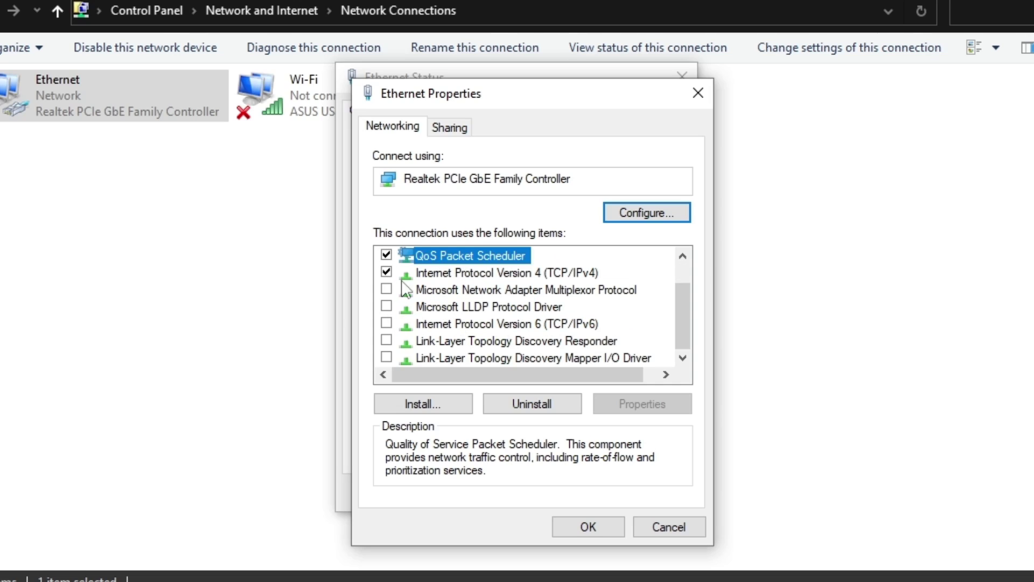
left_click(619, 524)
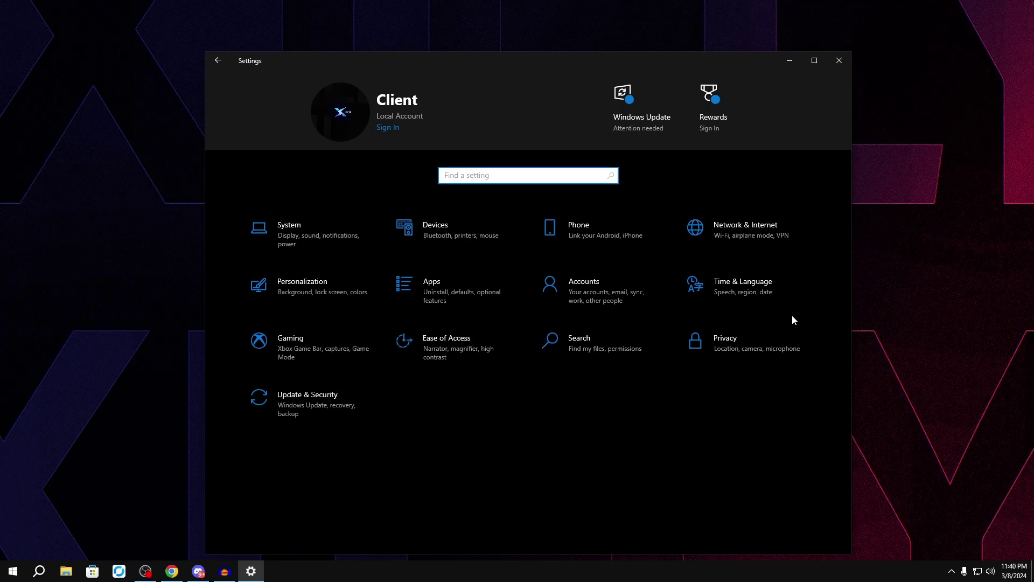
Step: Close the Settings window with its X button
left_click(843, 57)
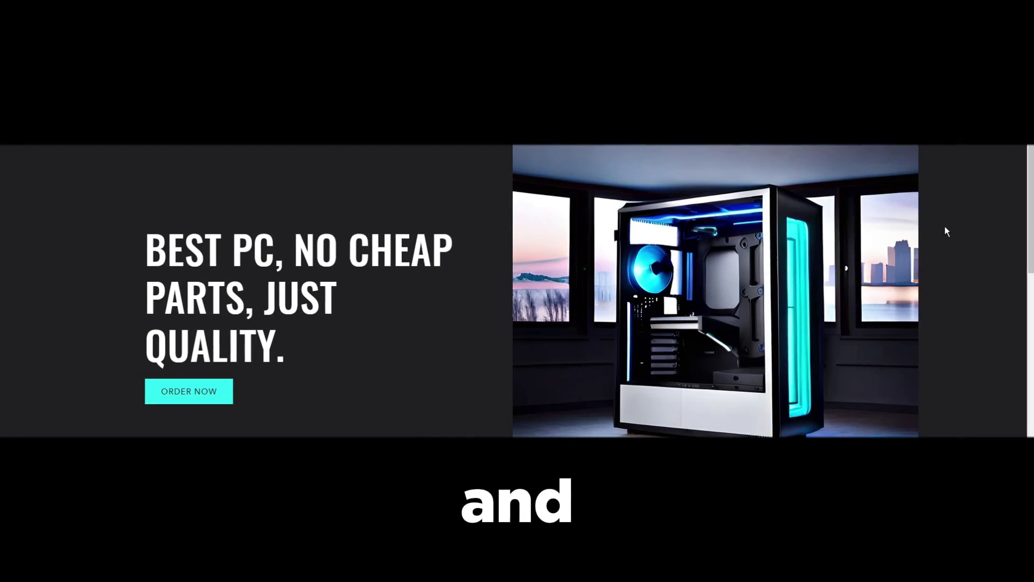
Step: Open the $5,000 Ultimate Custom PC product page and add it to the cart
scroll(944, 225, "down", 2)
scroll(944, 228, "down", 6)
scroll(943, 229, "up", 3)
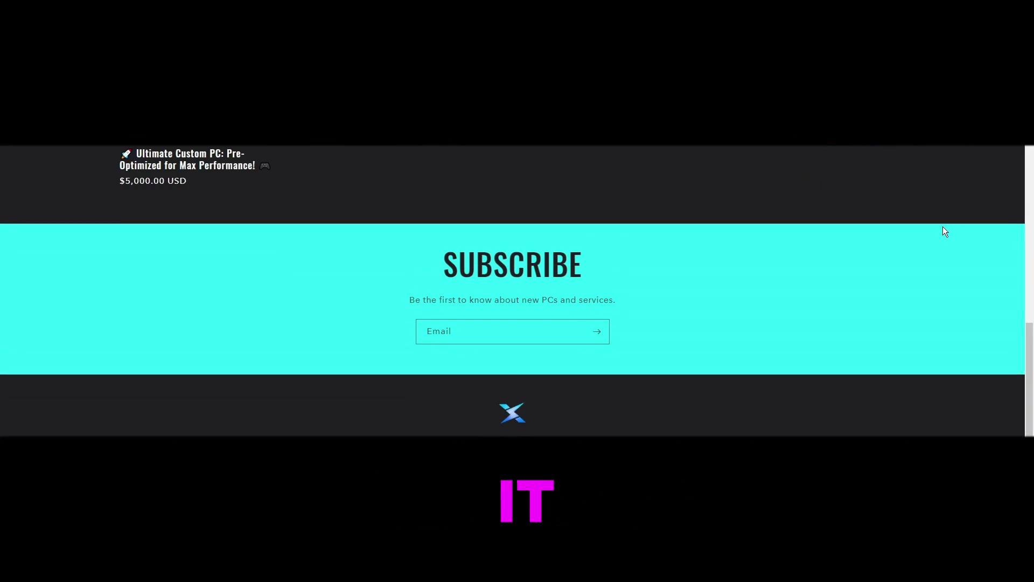
left_click(280, 302)
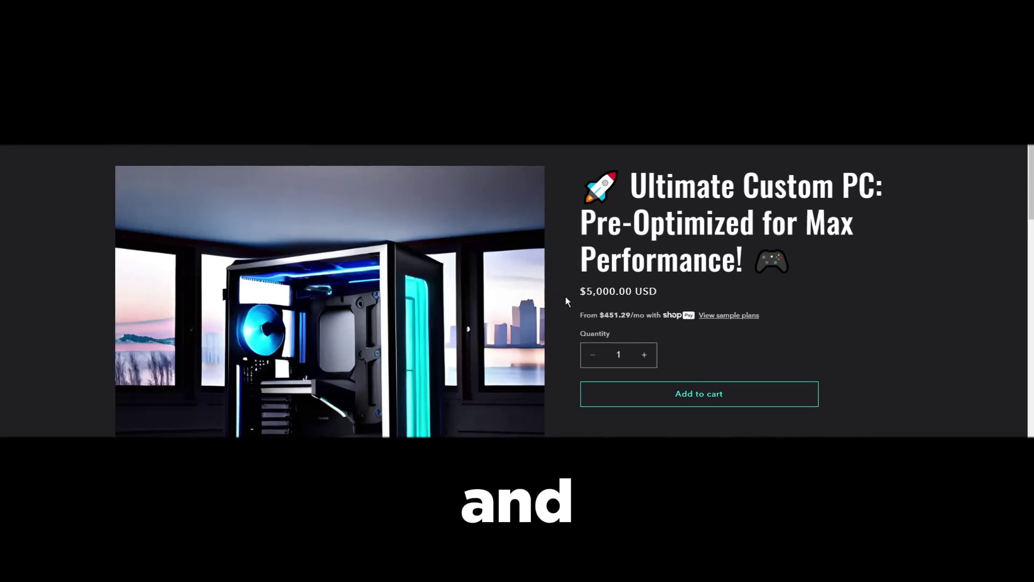
left_click(749, 394)
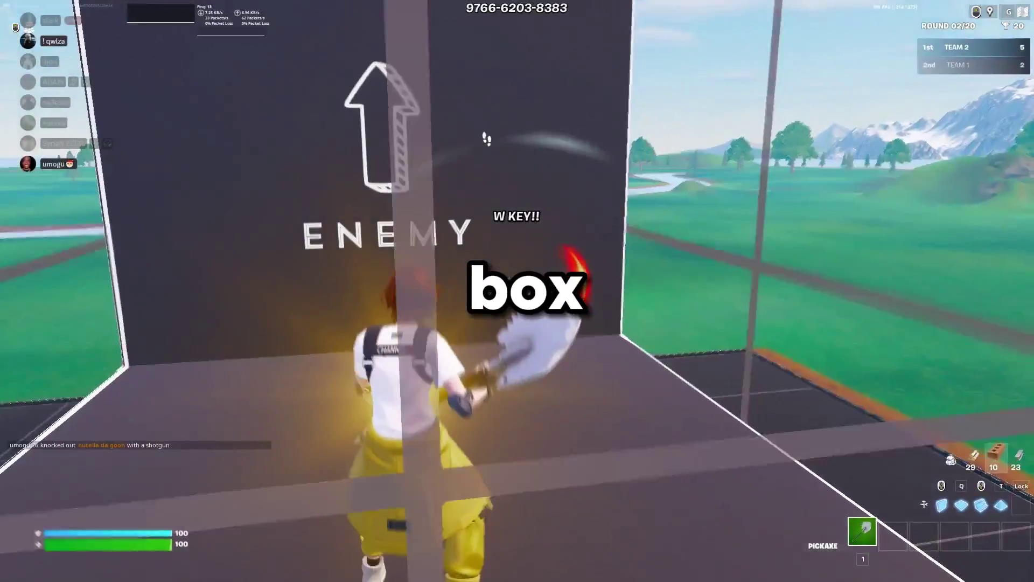
key("Tab")
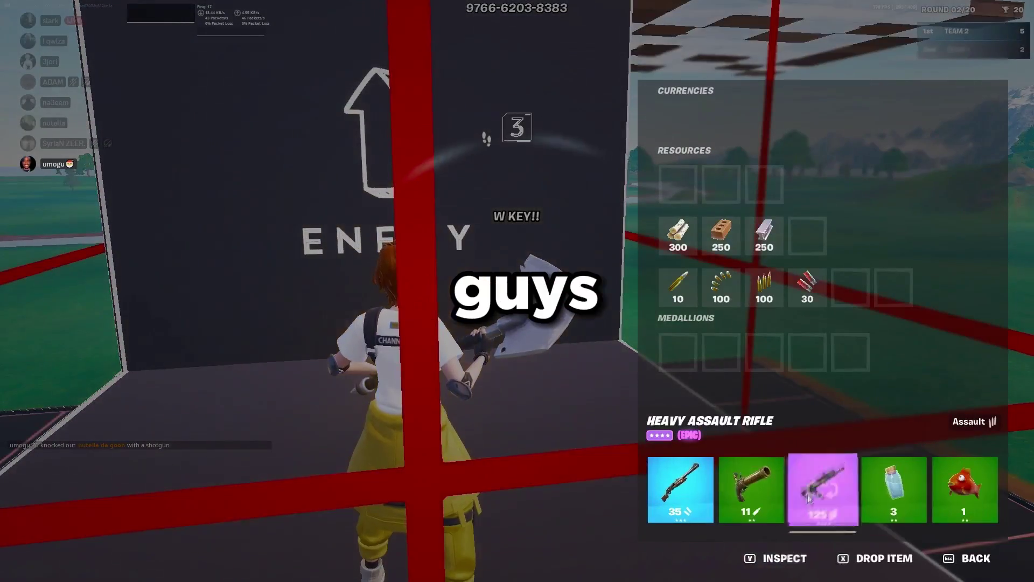
key("Tab")
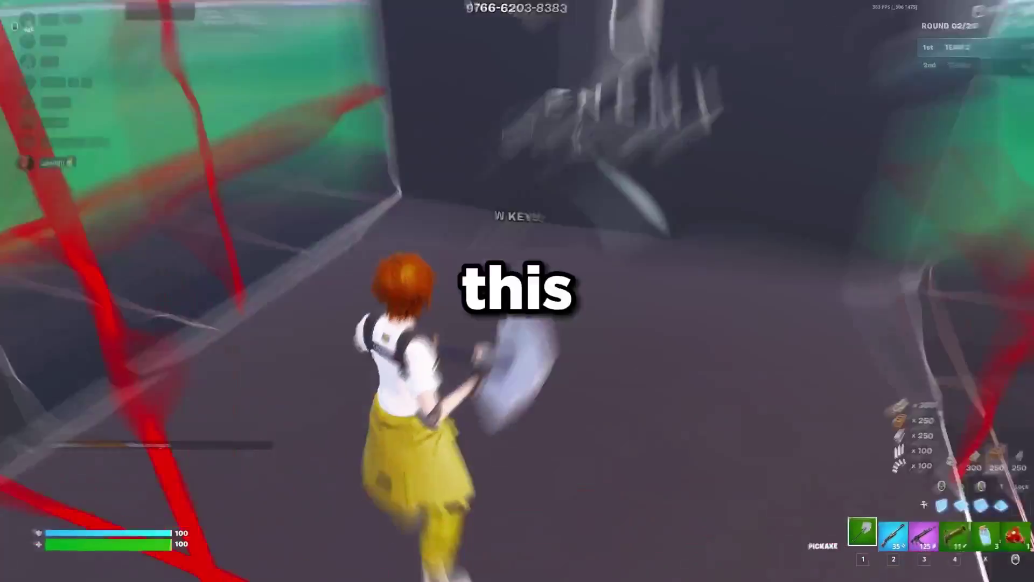